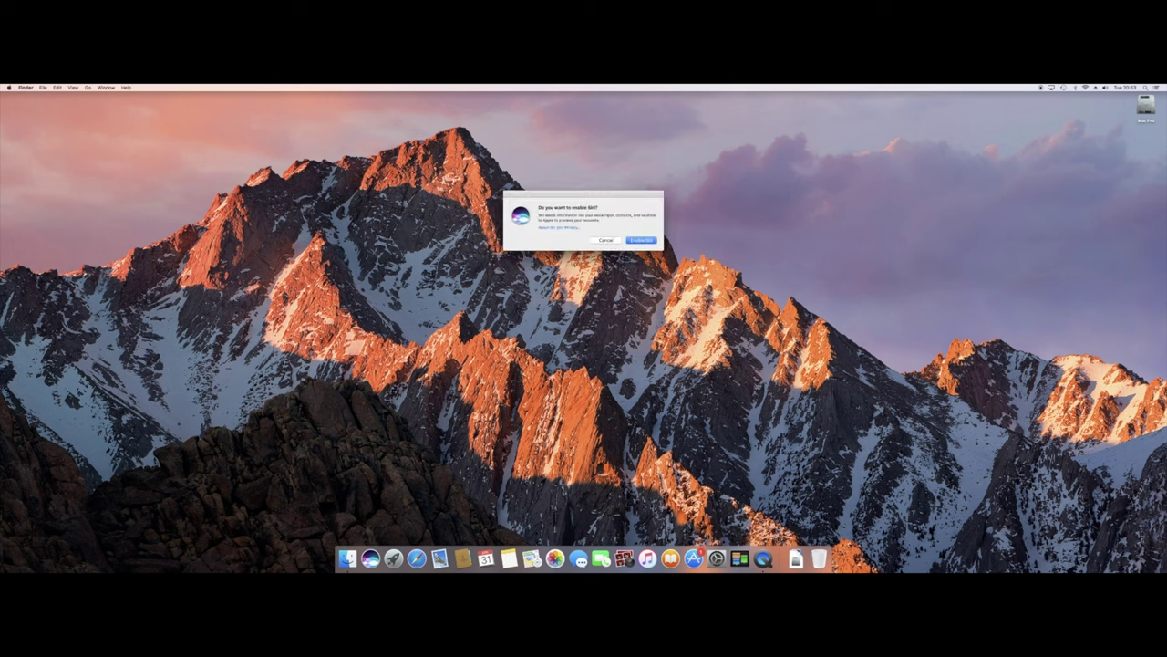
Enable Siri on the Mac.
click(643, 240)
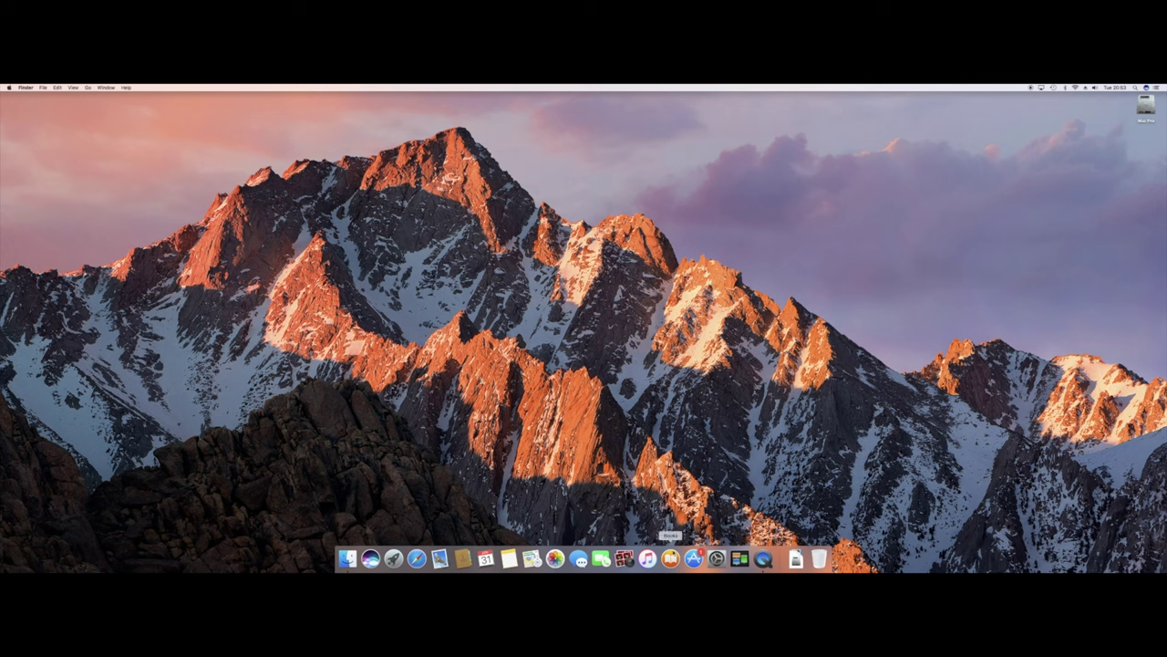
In the App Store, show the incompatible app updates and the software update's individual items, and install all available updates.
click(693, 558)
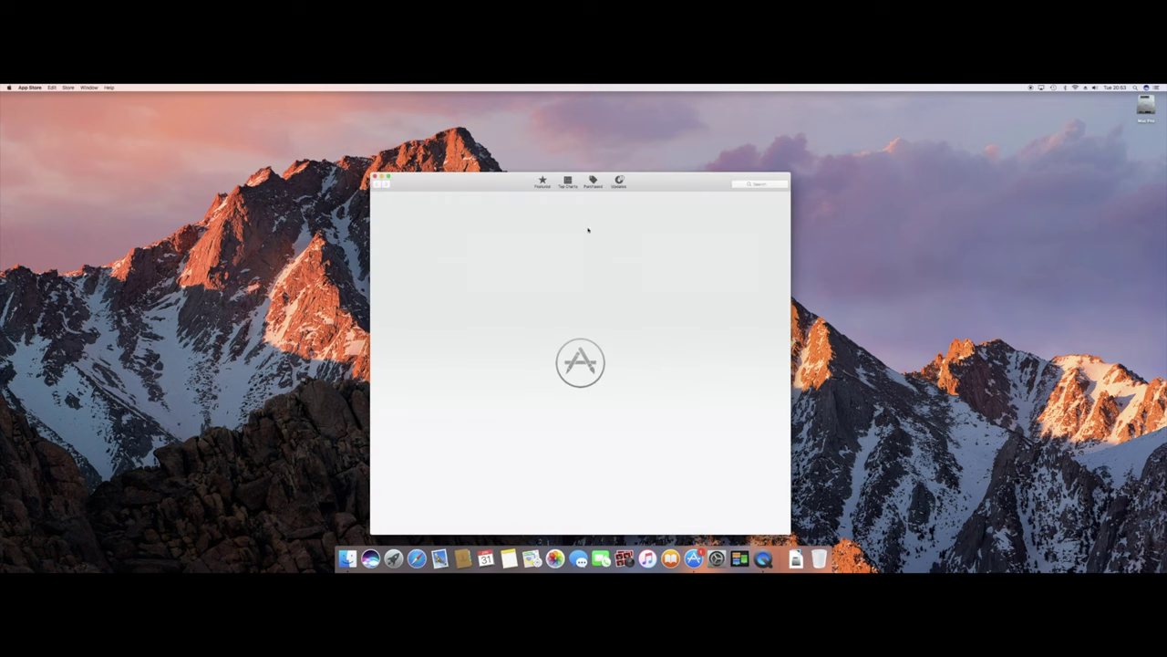
click(618, 180)
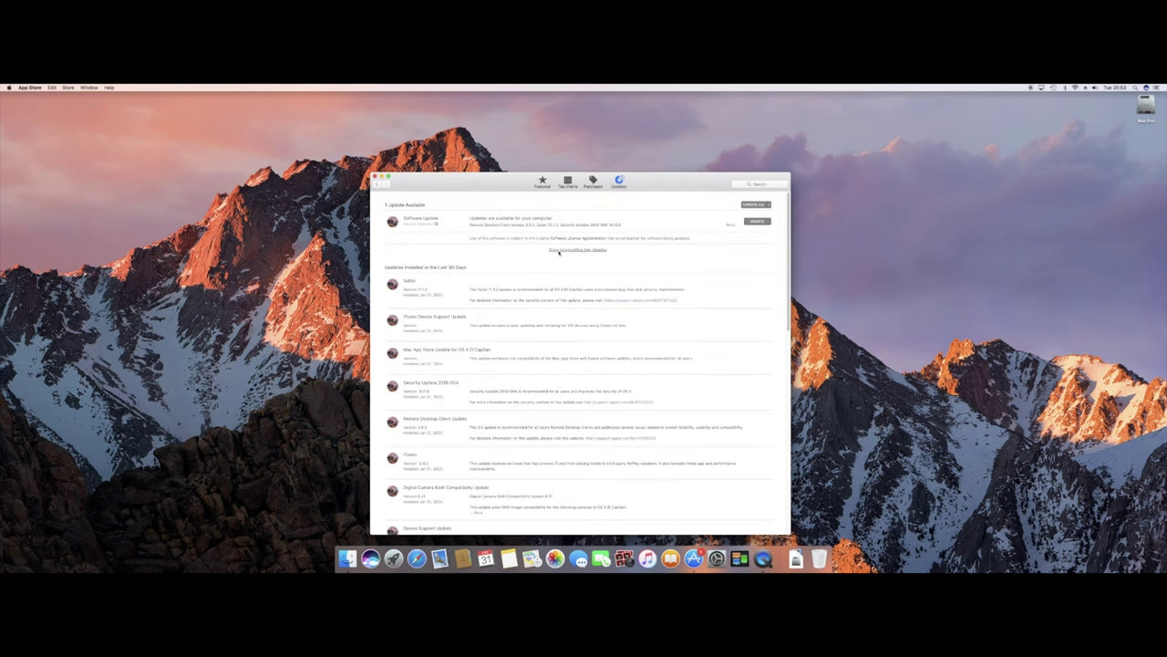
click(559, 250)
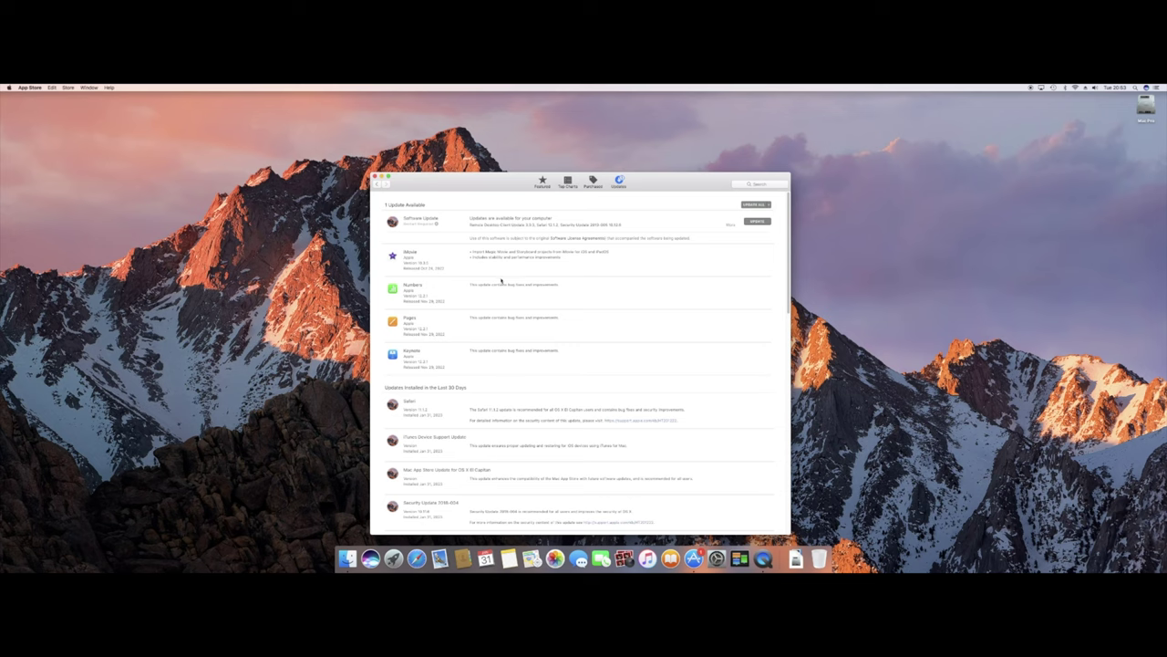
click(730, 225)
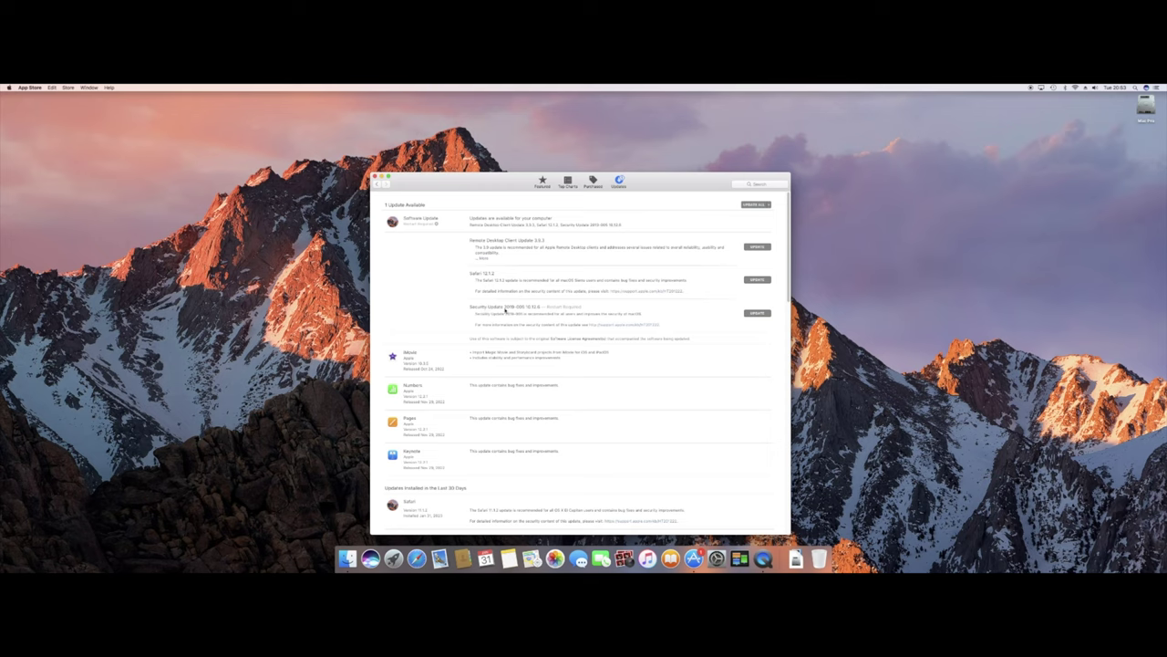
click(754, 205)
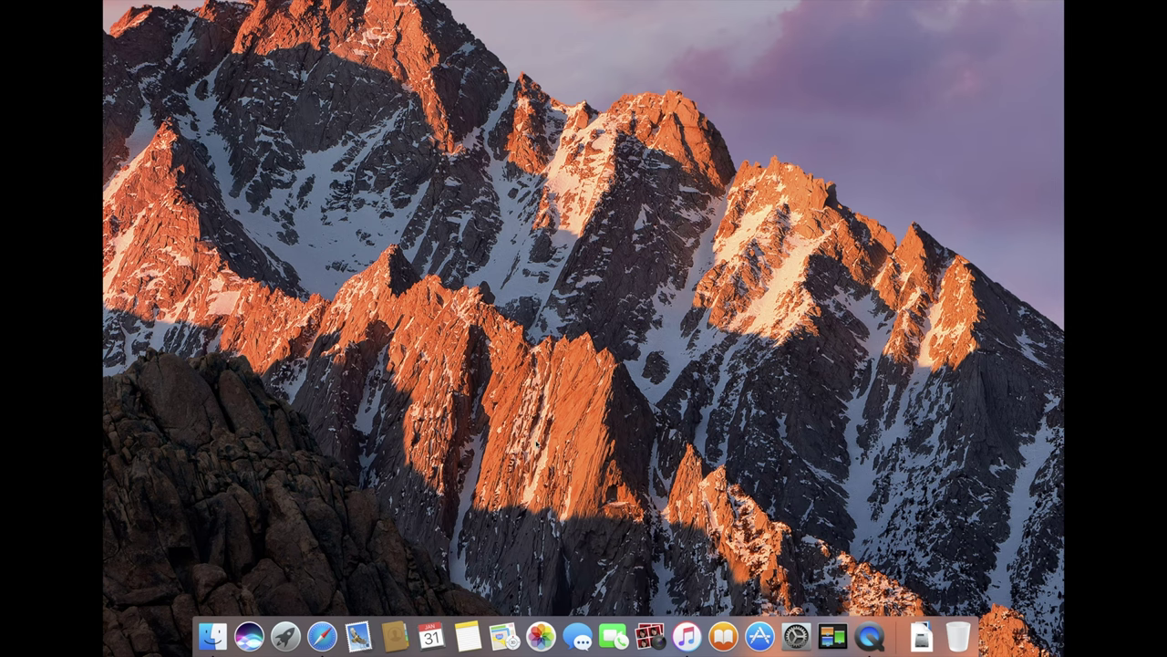
Open iTunes to look at its For You page, and close its window.
click(687, 643)
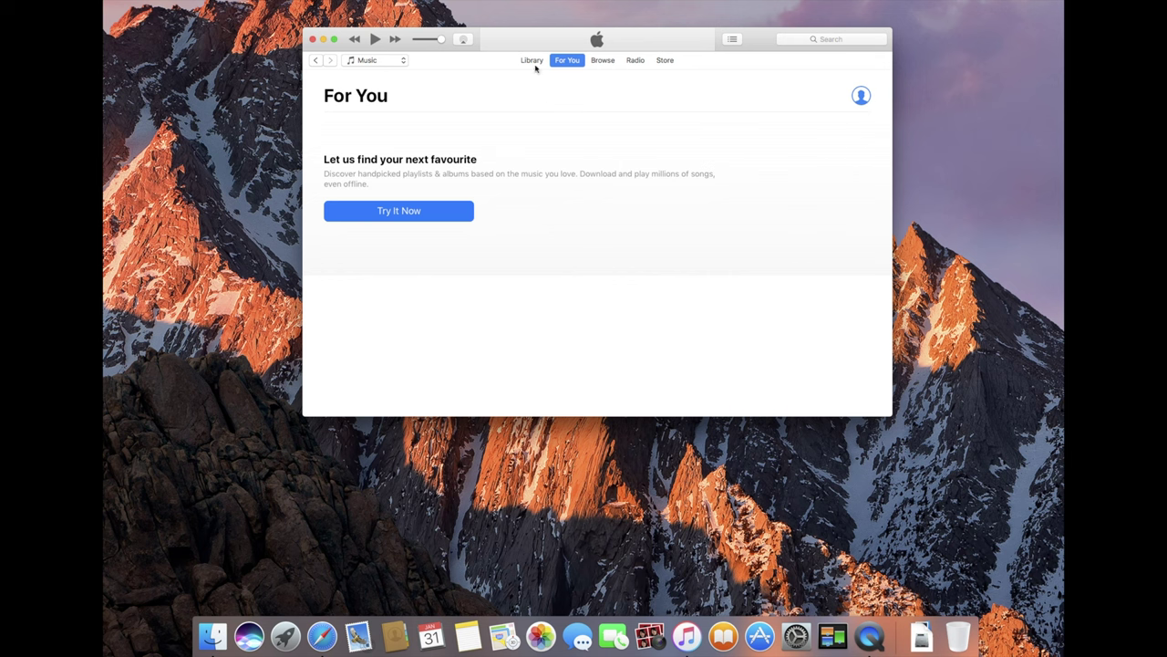
click(311, 38)
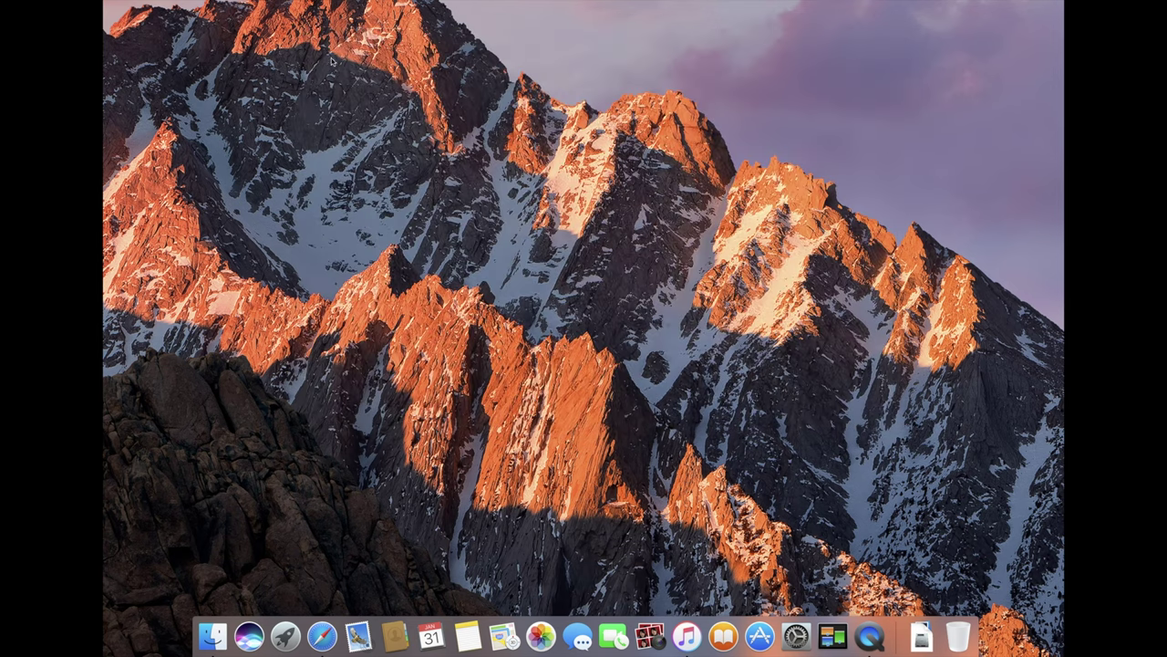
Start the Memories feature in Photos and close the Photos window.
click(541, 635)
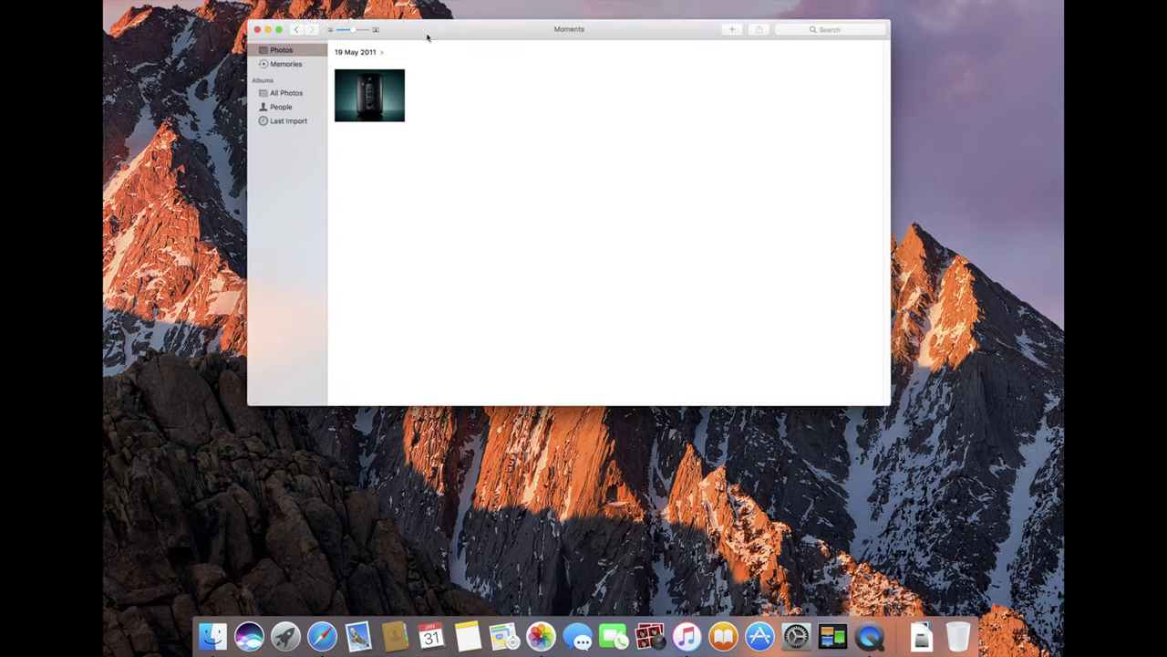
click(281, 117)
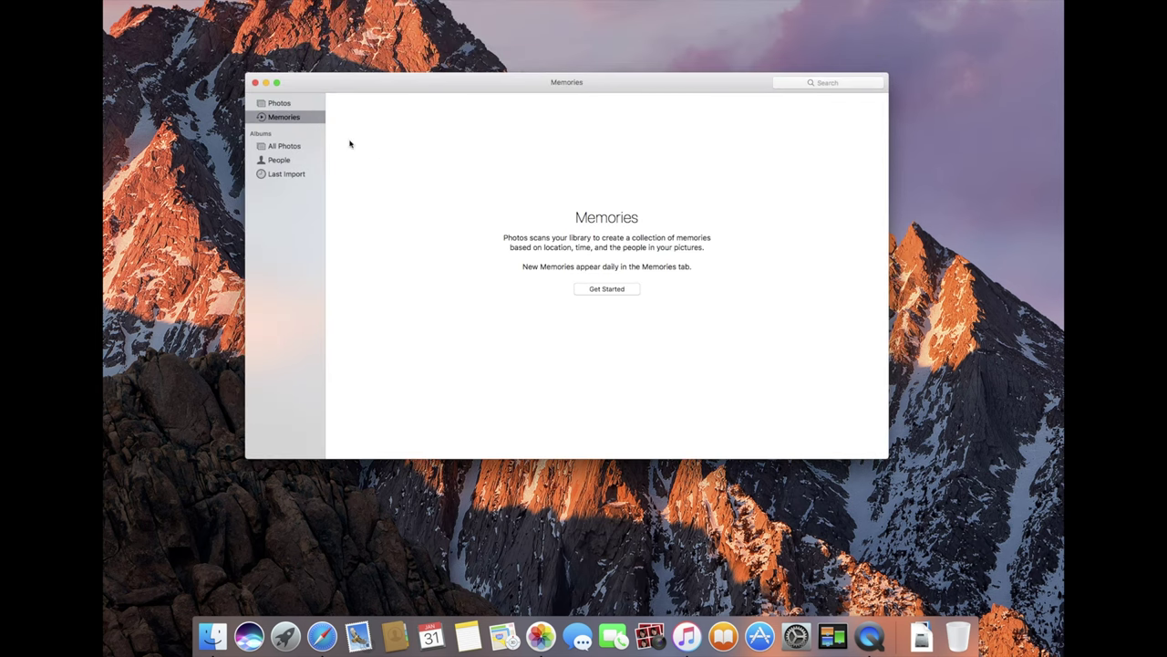
click(599, 289)
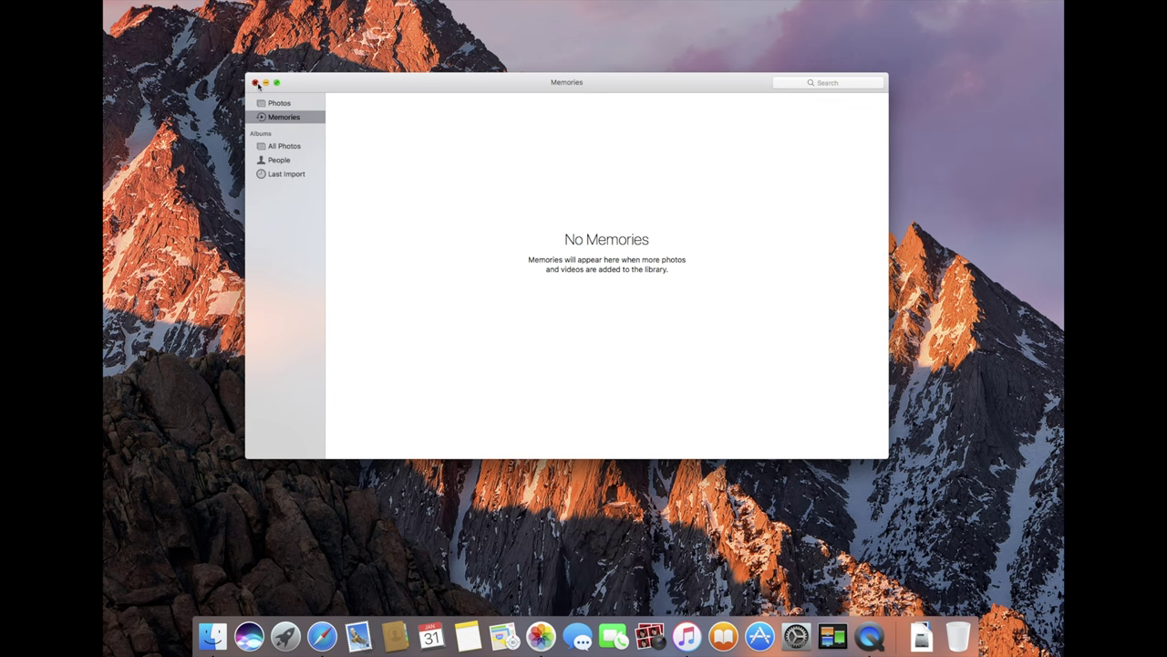
click(255, 83)
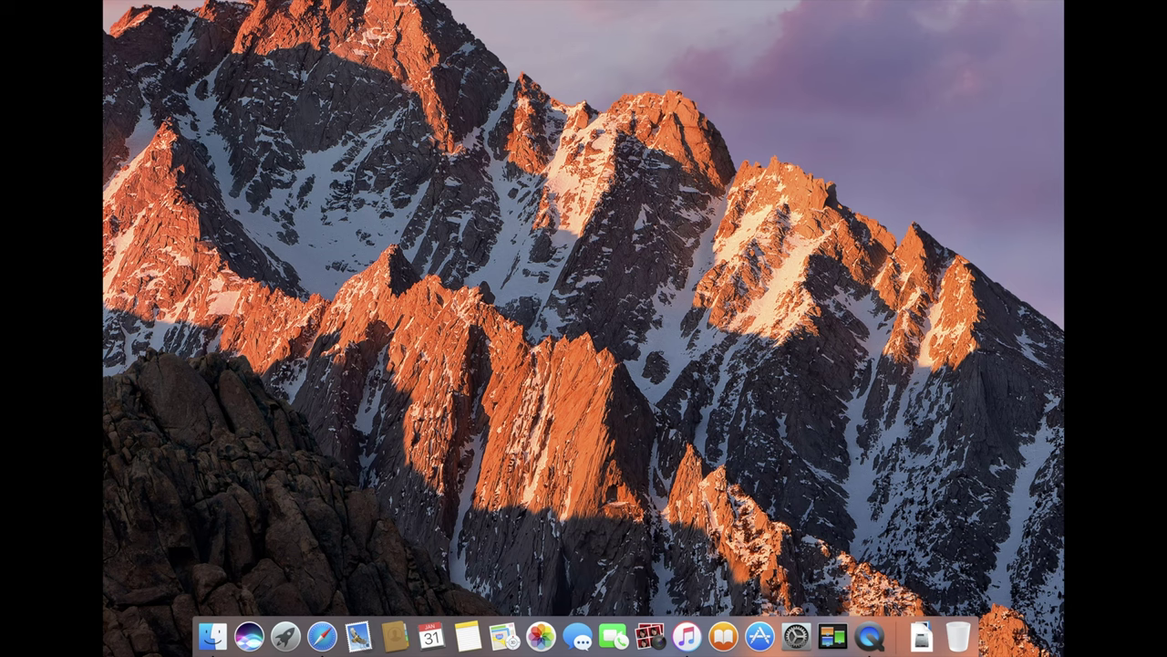
View the iCloud Drive location in a new Finder window, move the window lower, and close it.
key(super+n)
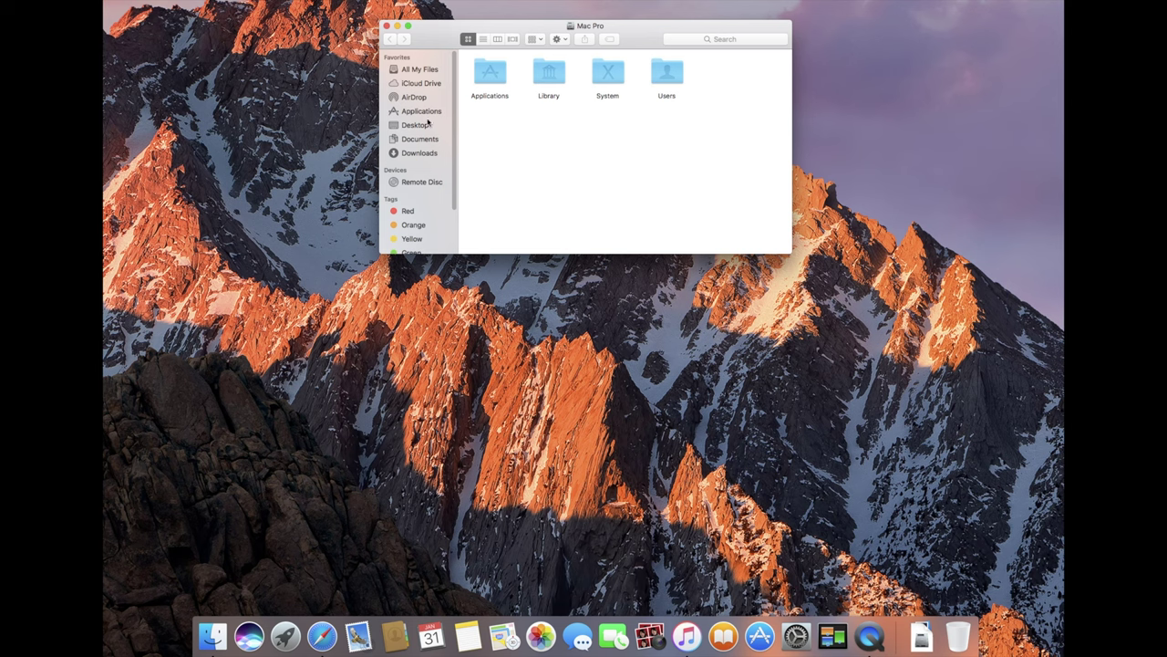
click(420, 83)
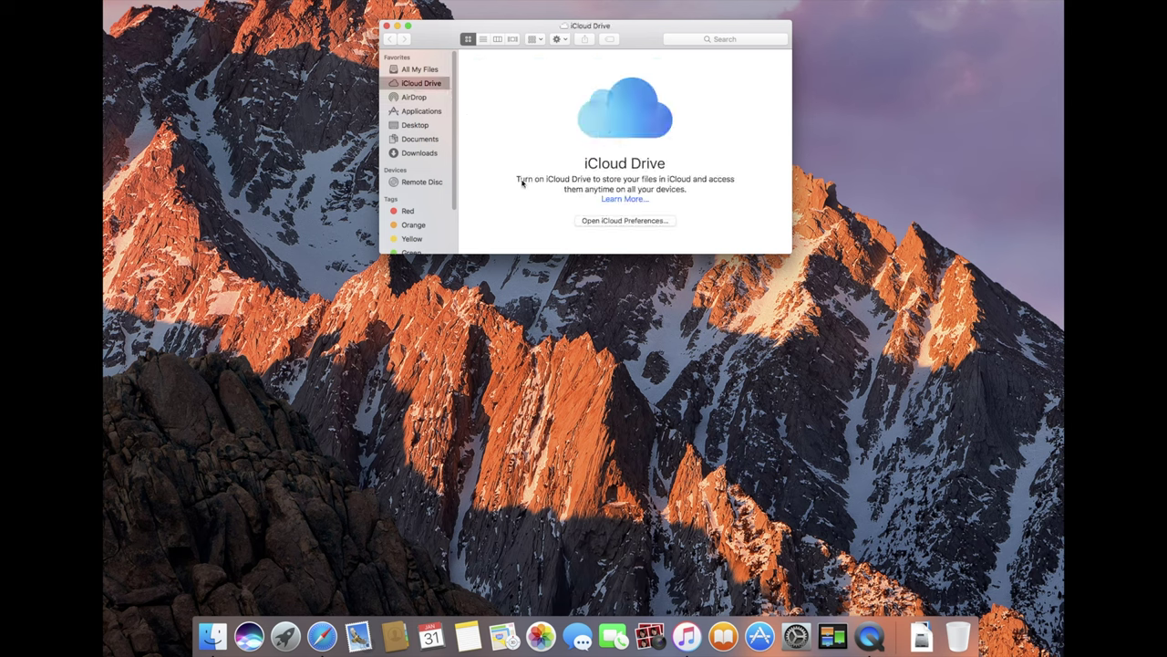
drag(629, 33, 622, 130)
click(379, 125)
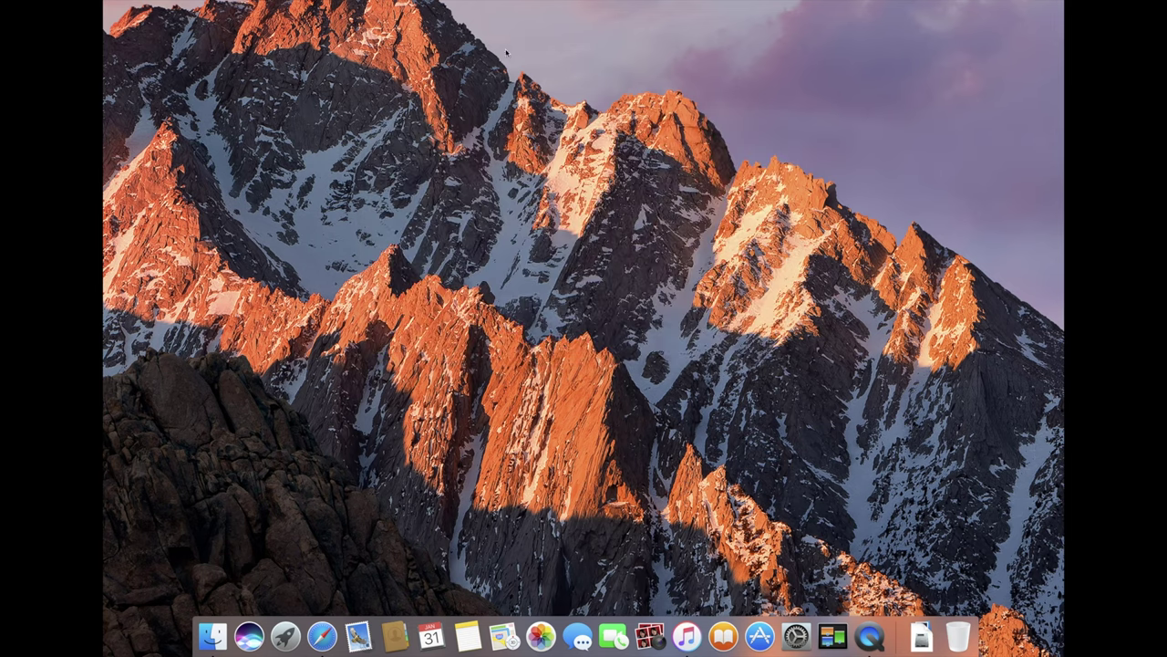
Review the storage management recommendations for the Mac from its system information, and close both windows.
drag(472, 58, 478, 100)
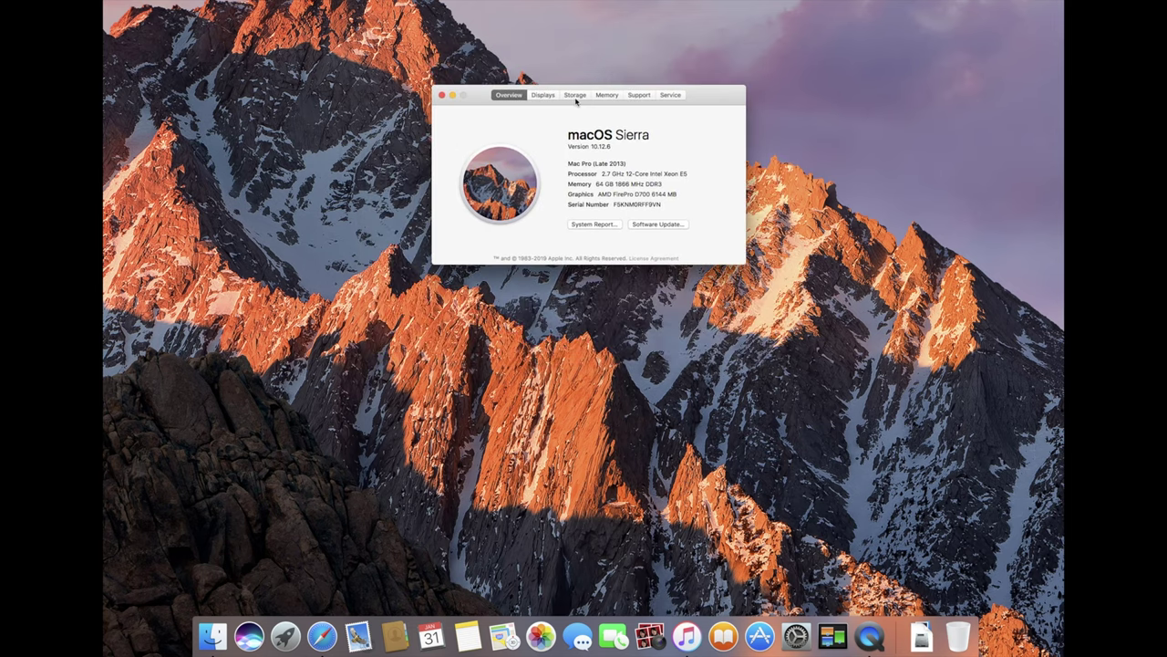
click(576, 98)
click(716, 125)
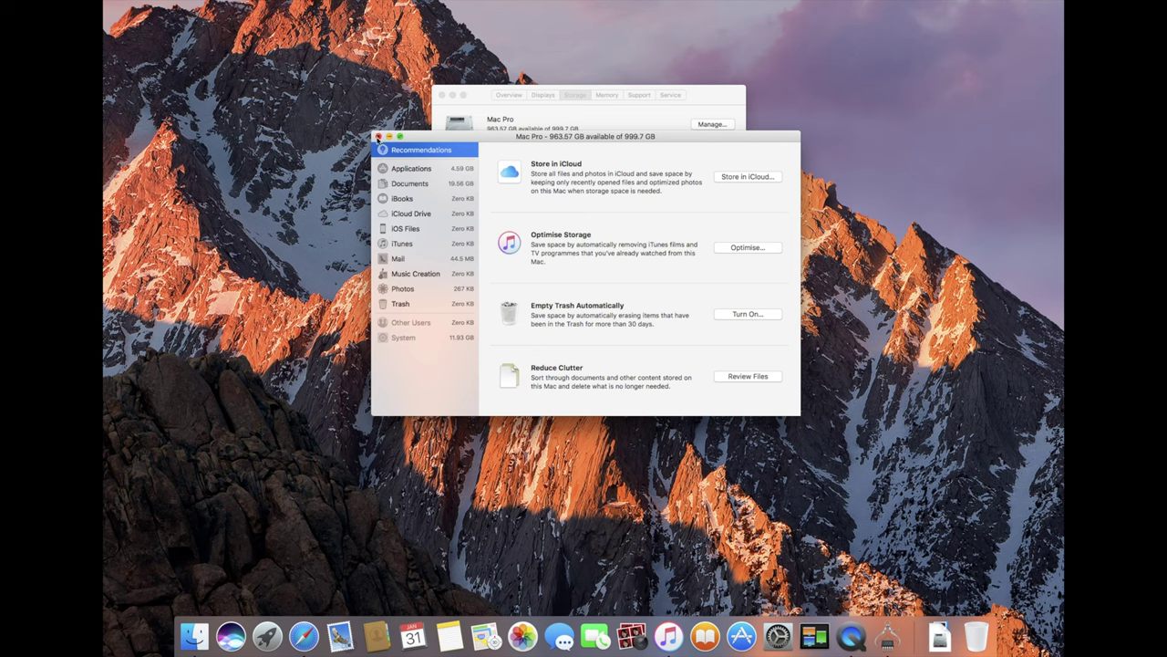
click(380, 136)
click(443, 95)
Look through Launchpad and its Productivity folder, and view the general Security & Privacy settings in System Preferences.
click(796, 636)
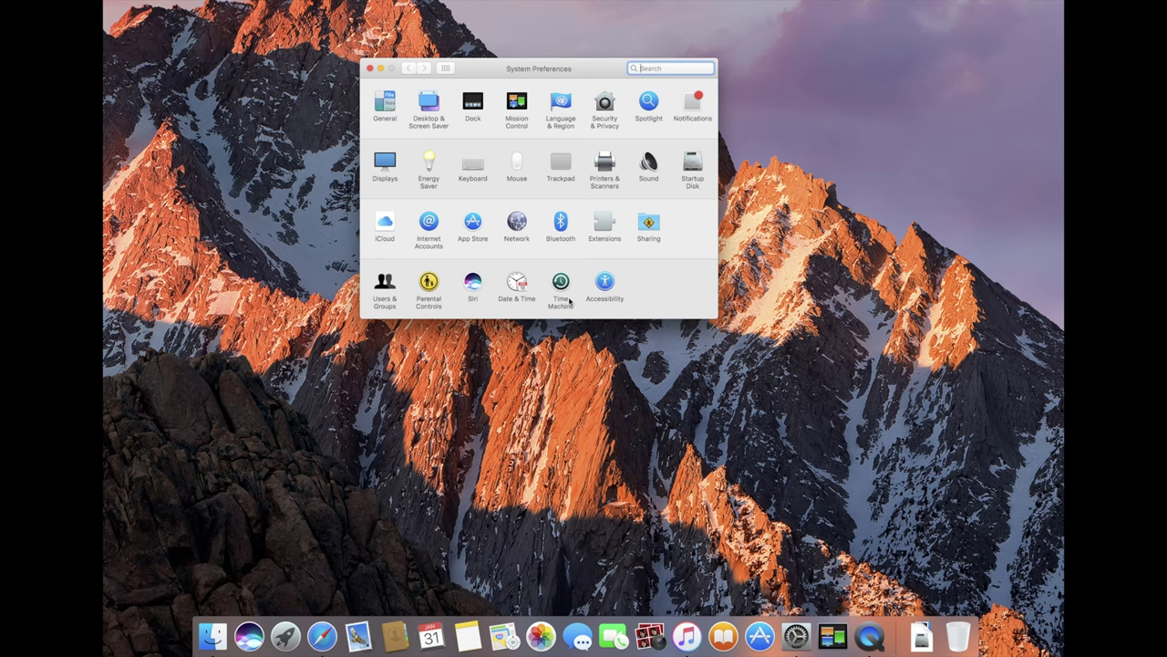
click(290, 637)
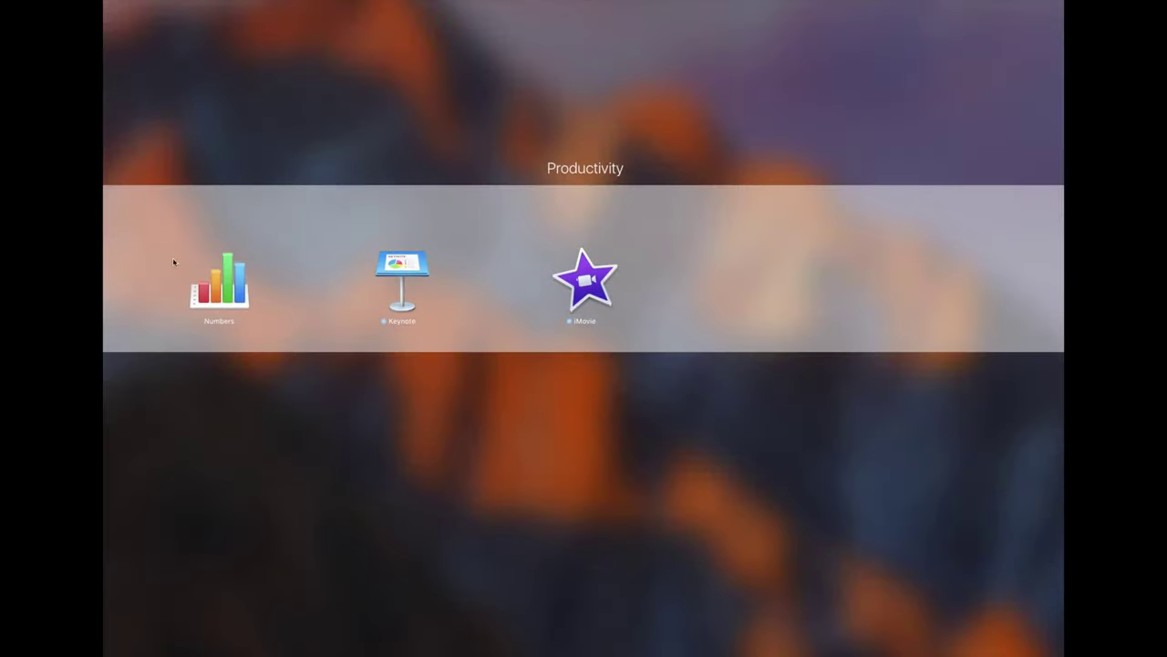
click(447, 456)
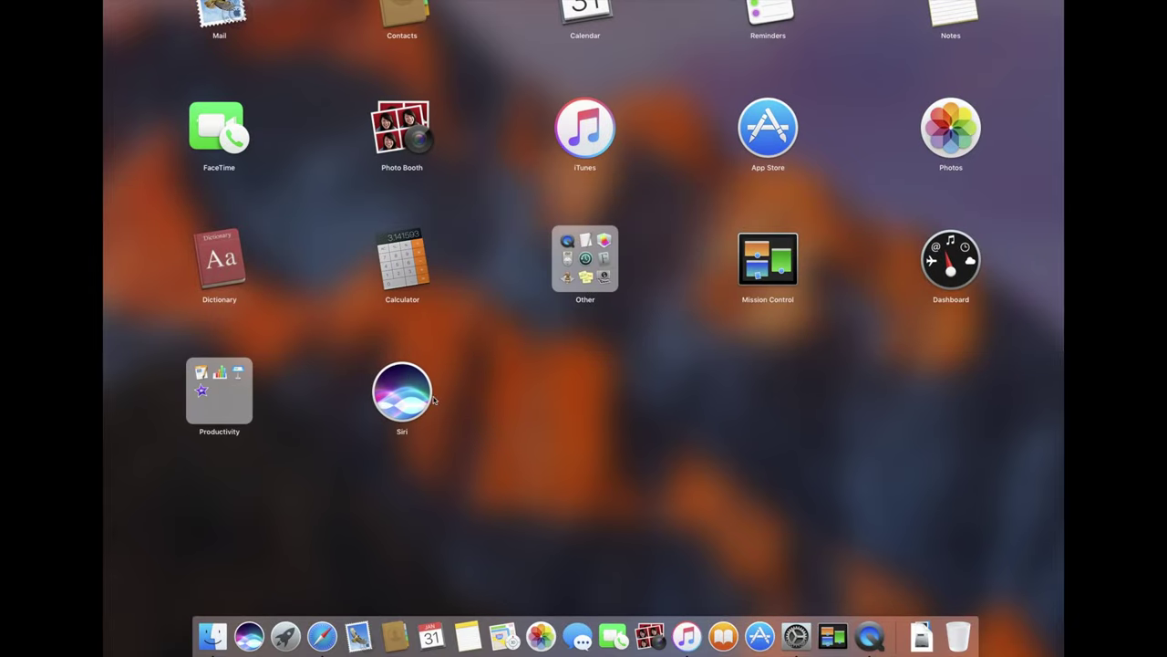
click(436, 402)
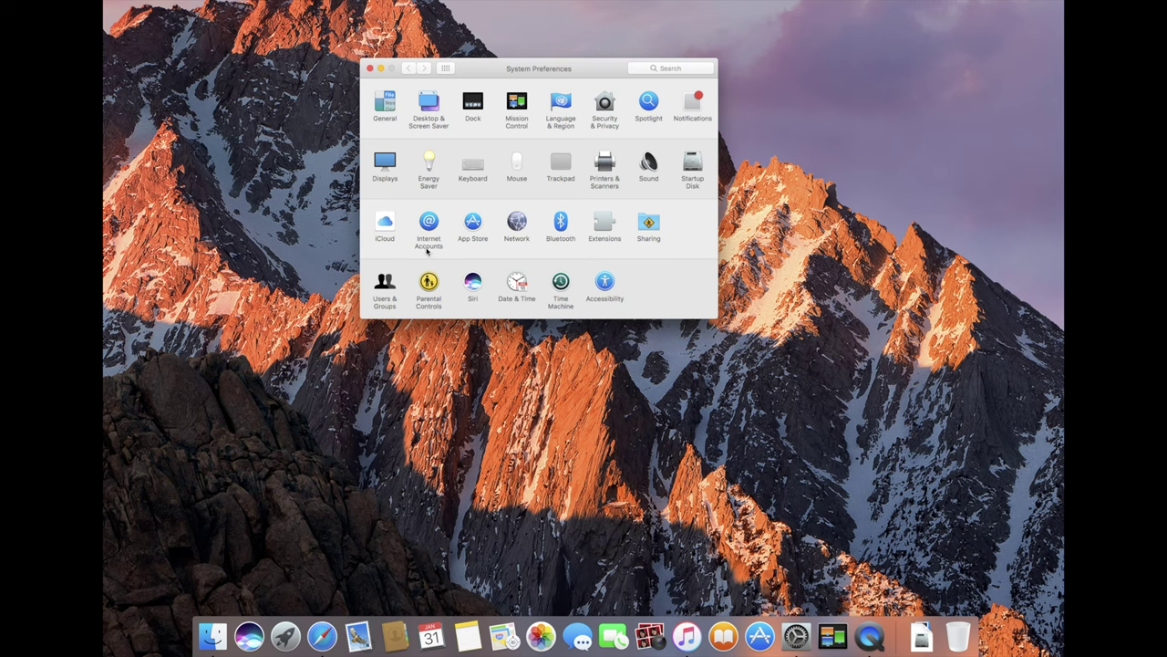
click(604, 105)
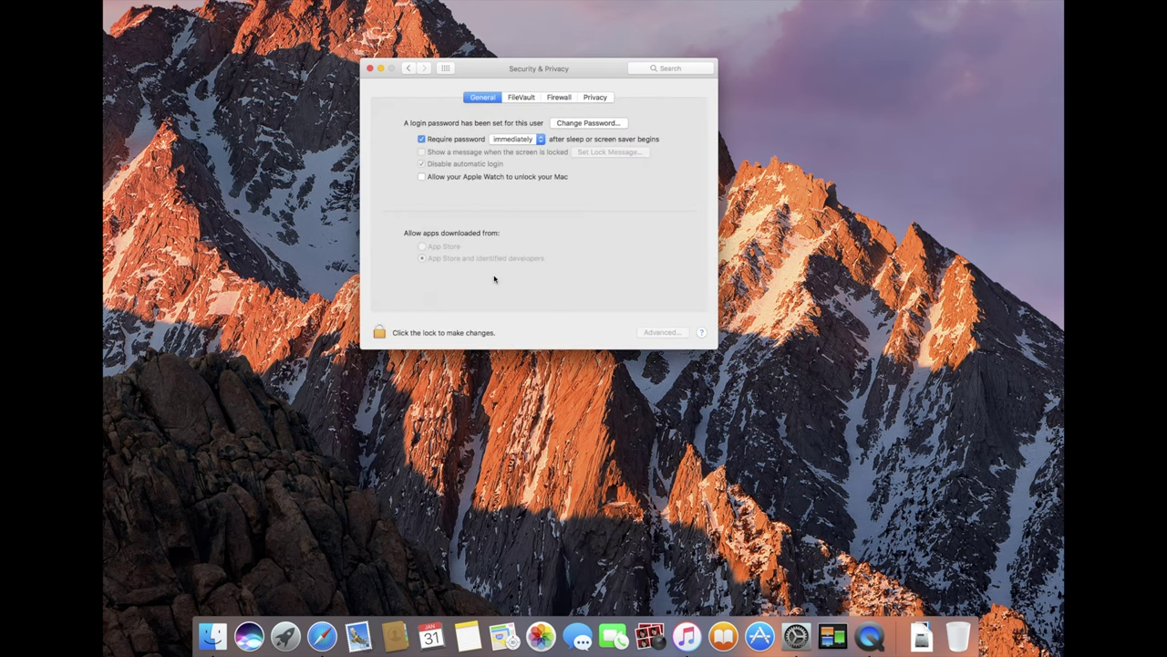
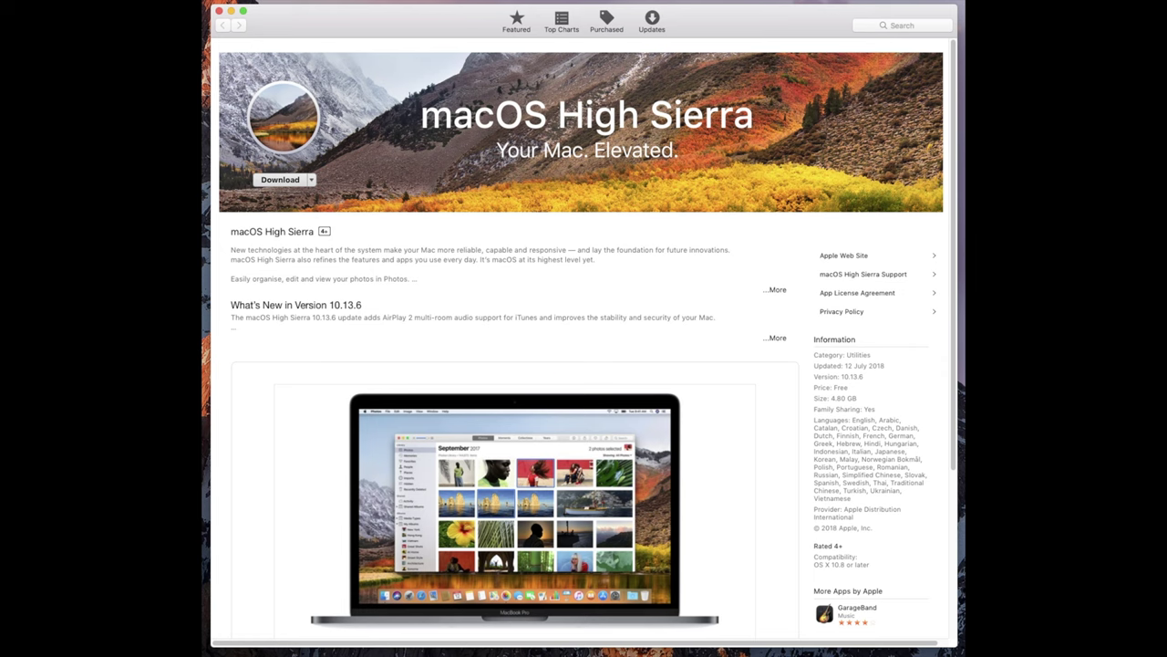
Download macOS High Sierra from the App Store.
click(285, 183)
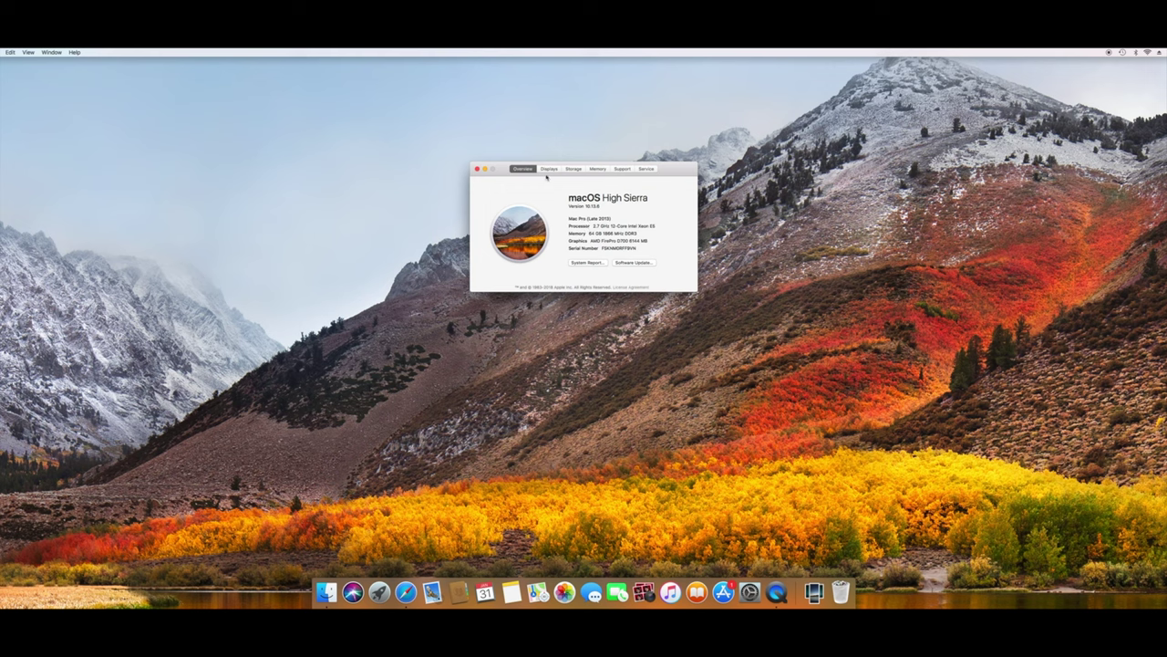
Close the system information window, show the individual High Sierra software updates in the App Store, and install all of them.
click(477, 170)
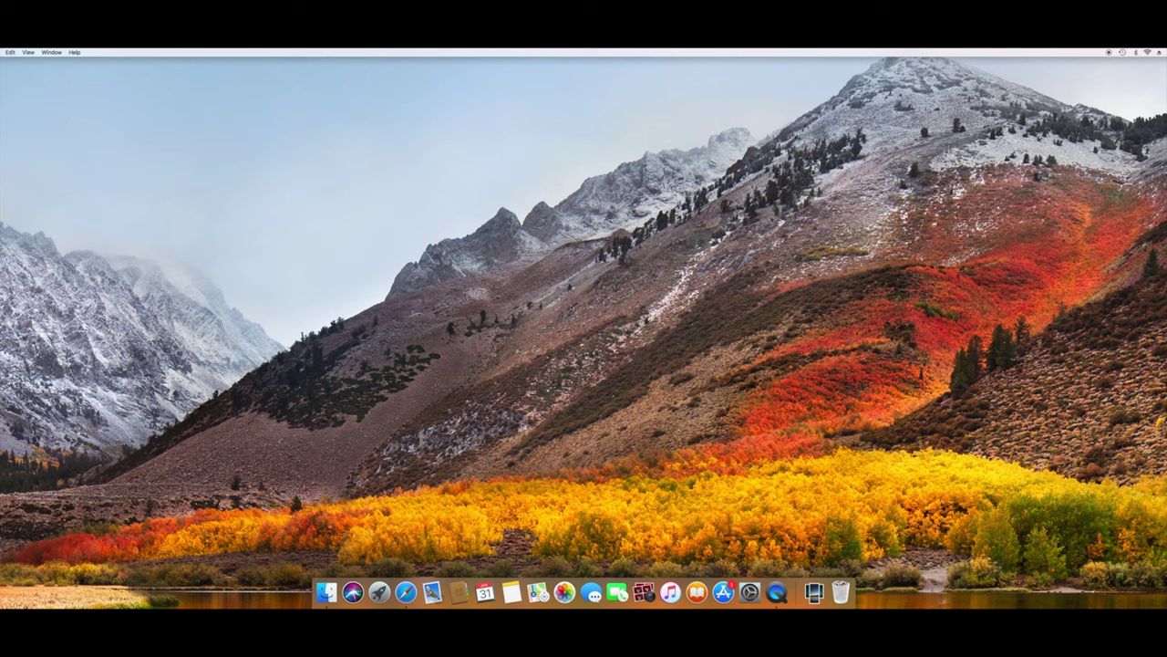
drag(360, 182, 828, 467)
click(723, 588)
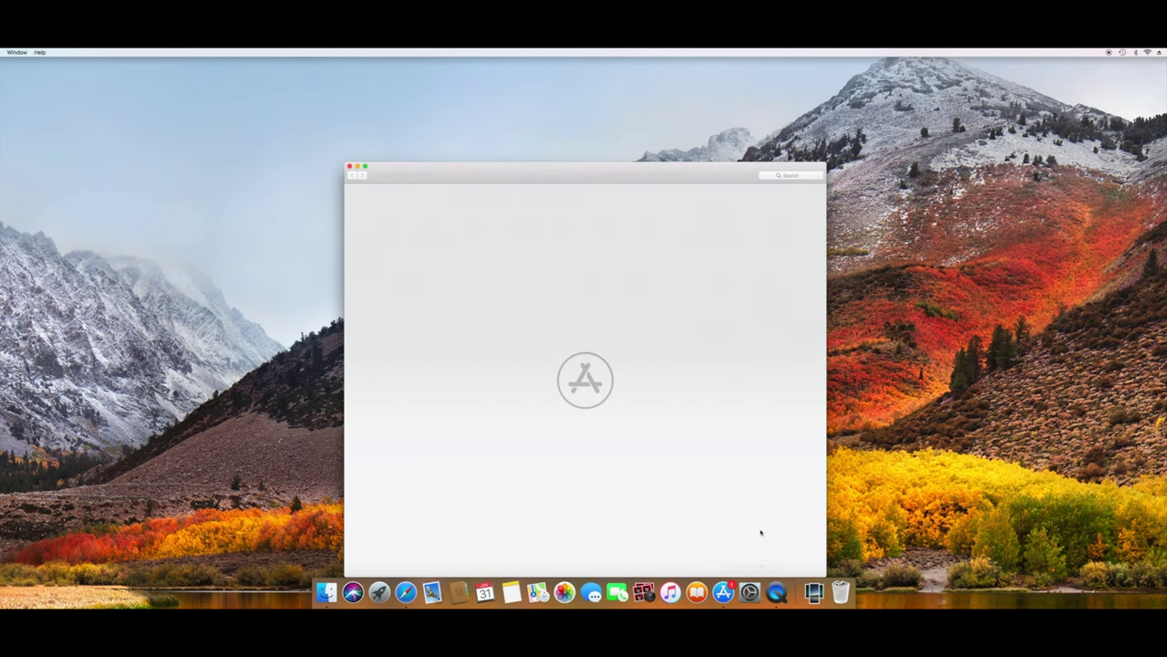
click(630, 173)
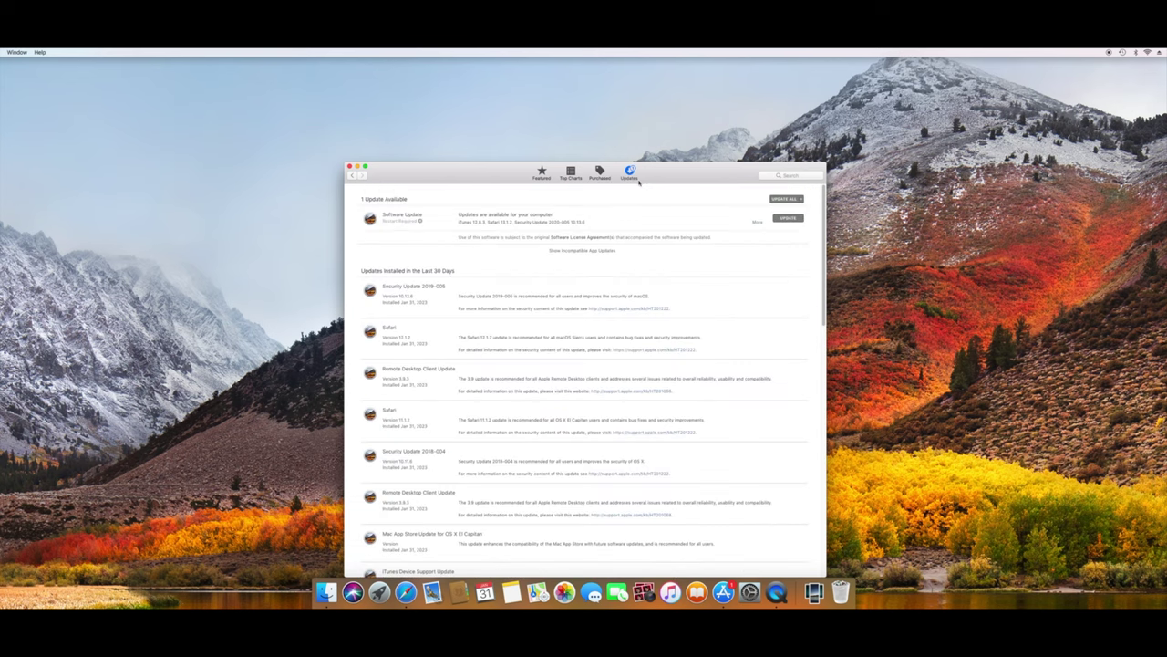
click(757, 223)
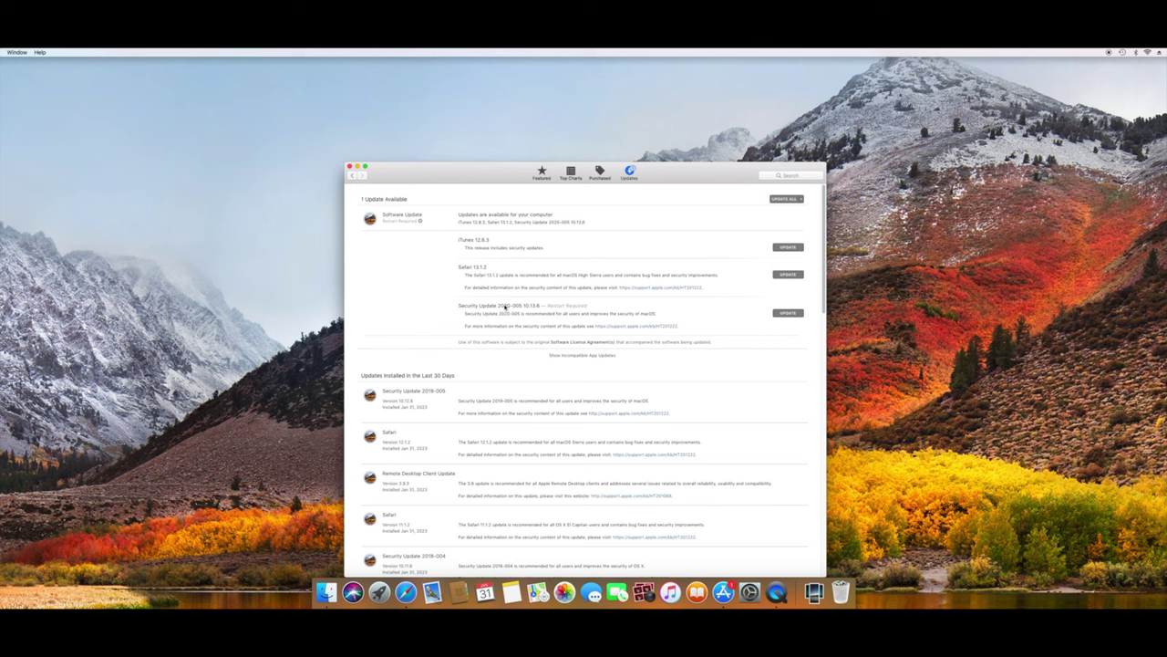
click(787, 198)
click(638, 227)
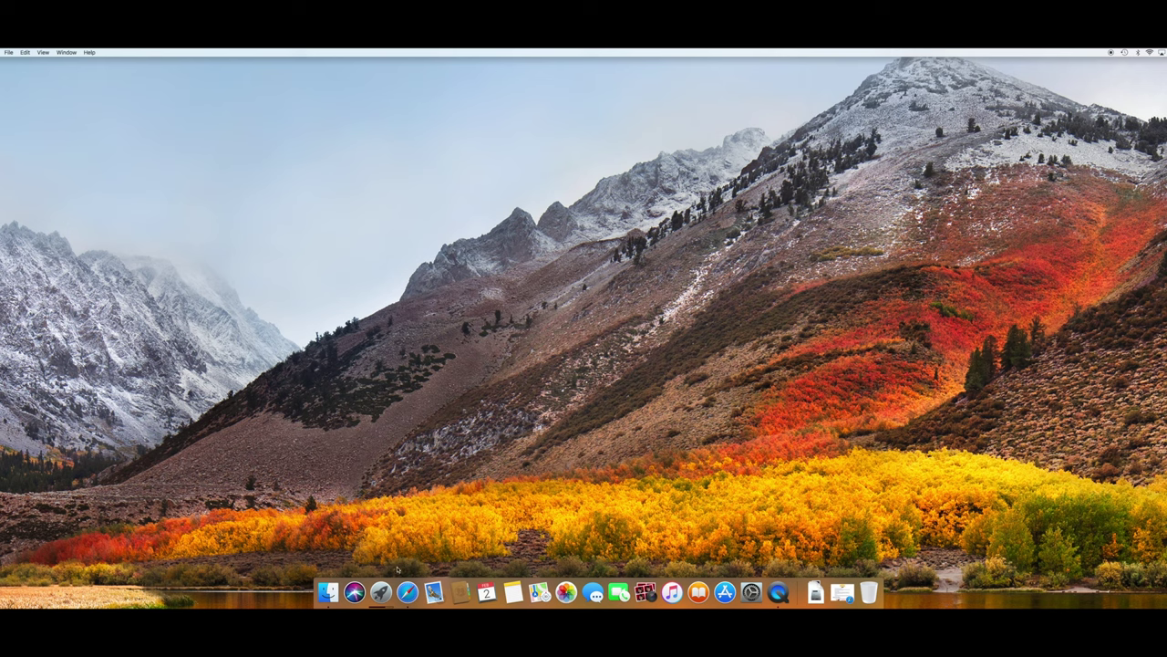
Launch Firefox from Launchpad to check that it runs, and close its window.
click(381, 592)
click(596, 412)
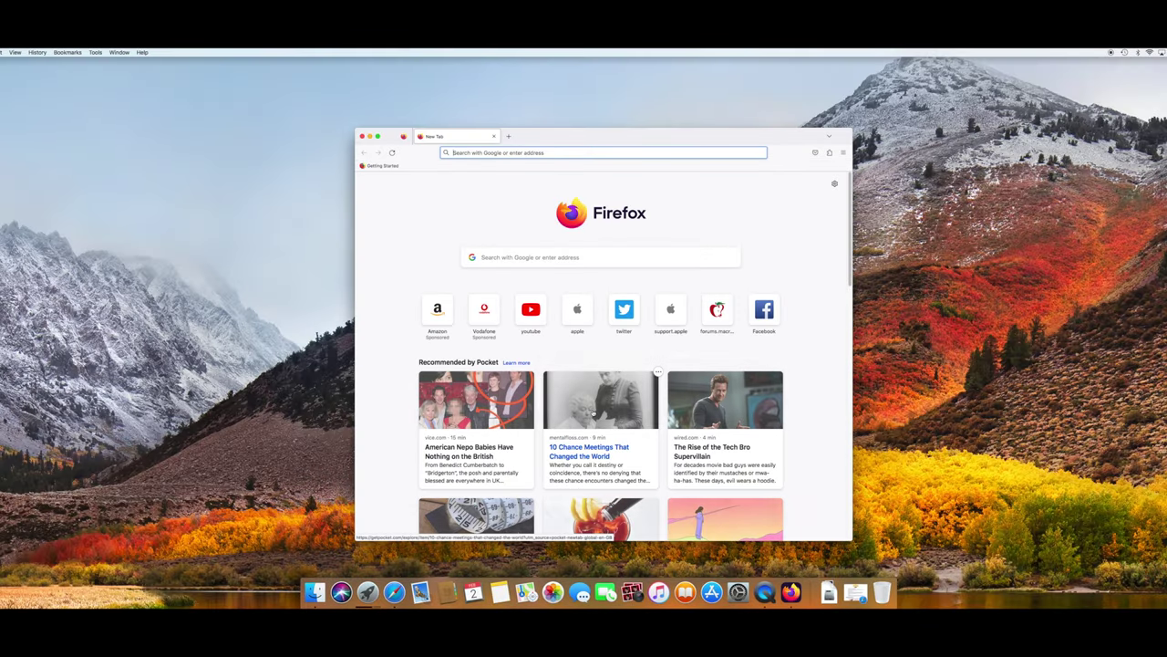
click(362, 135)
Launch Google Chrome from Launchpad, move its window to the middle of the display, and close it.
click(367, 592)
click(731, 415)
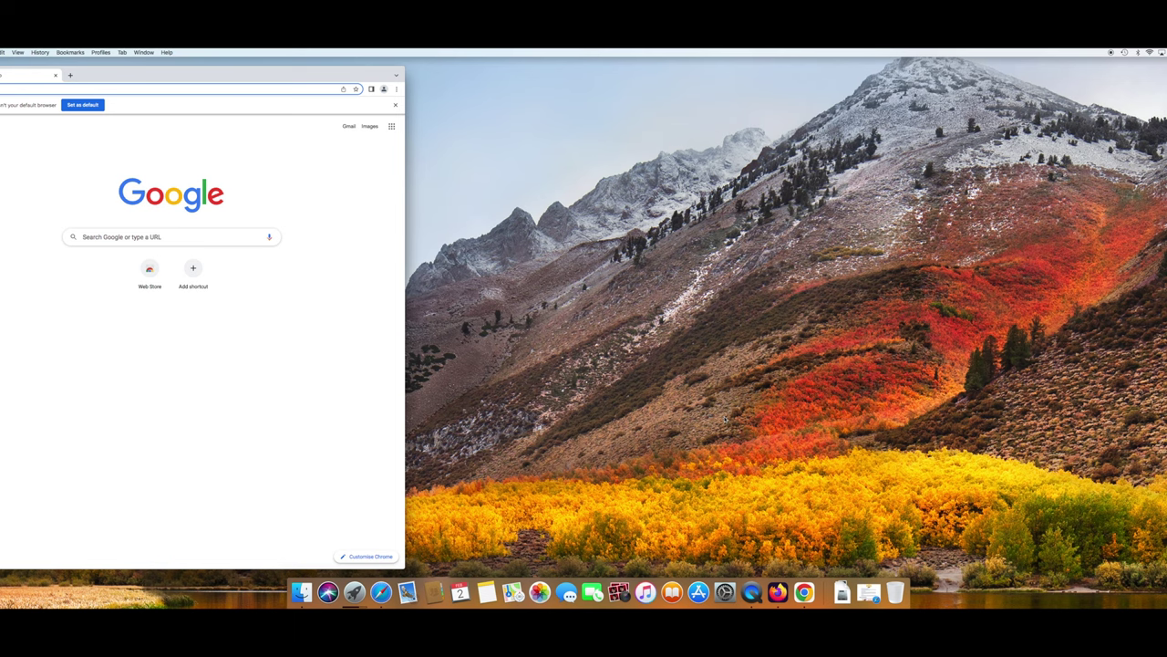
drag(182, 80, 648, 80)
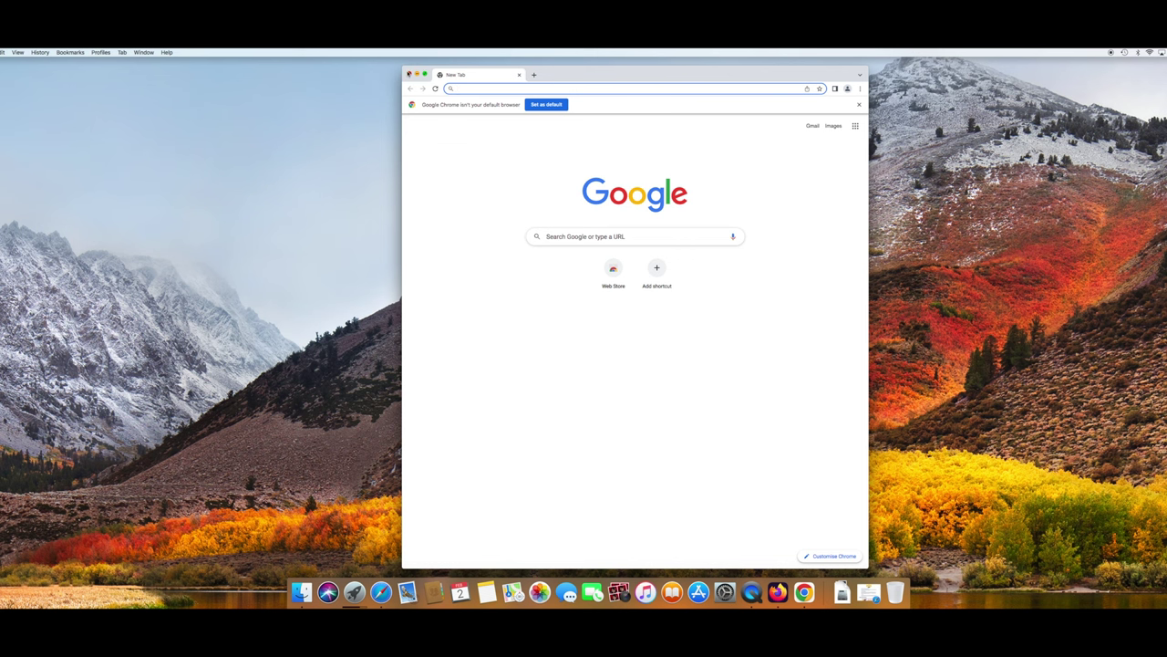
click(408, 74)
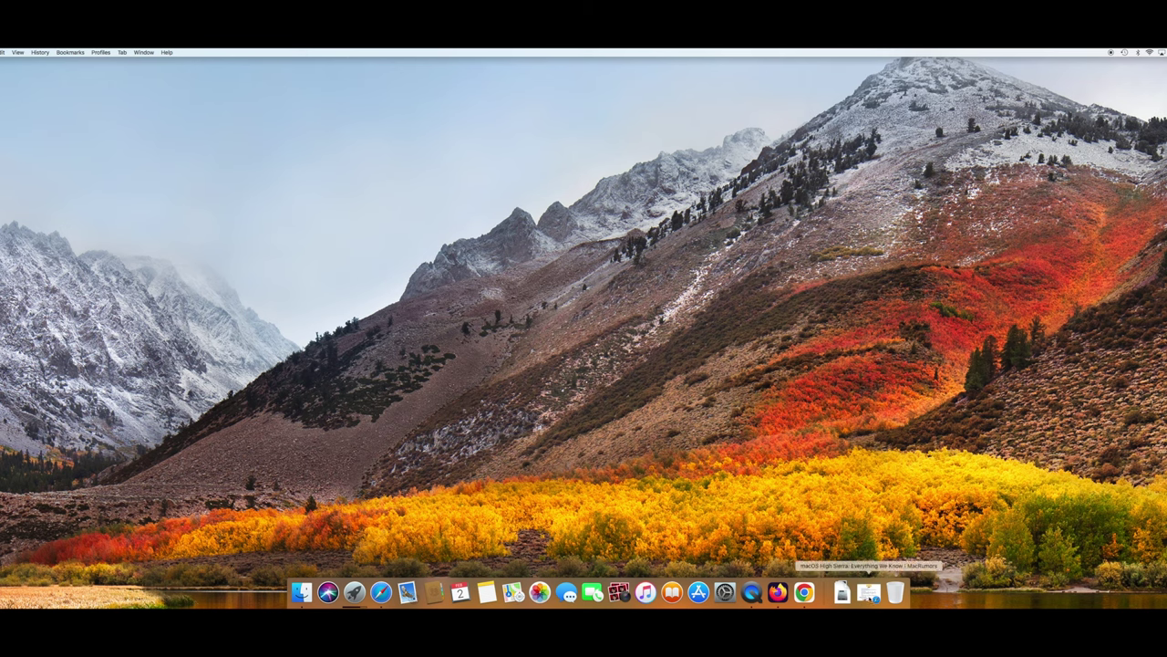
Restore the minimized MacRumors article on macOS High Sierra and read through its iCloud sections.
click(869, 593)
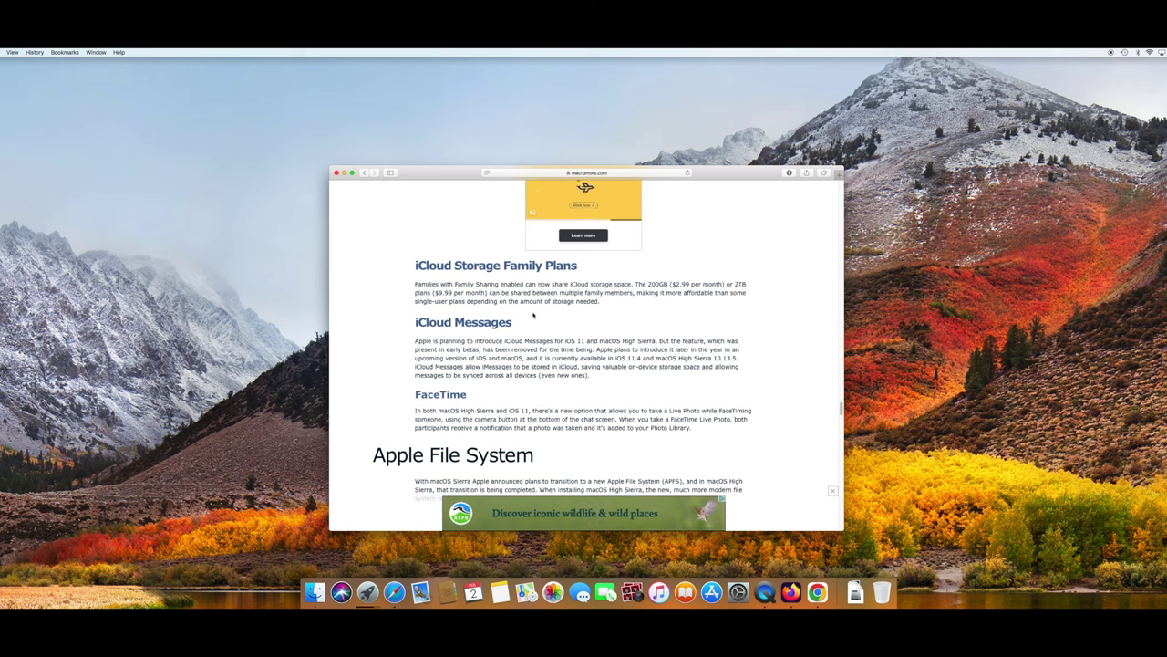
scroll(632, 394, down, 2)
scroll(632, 394, down, 8)
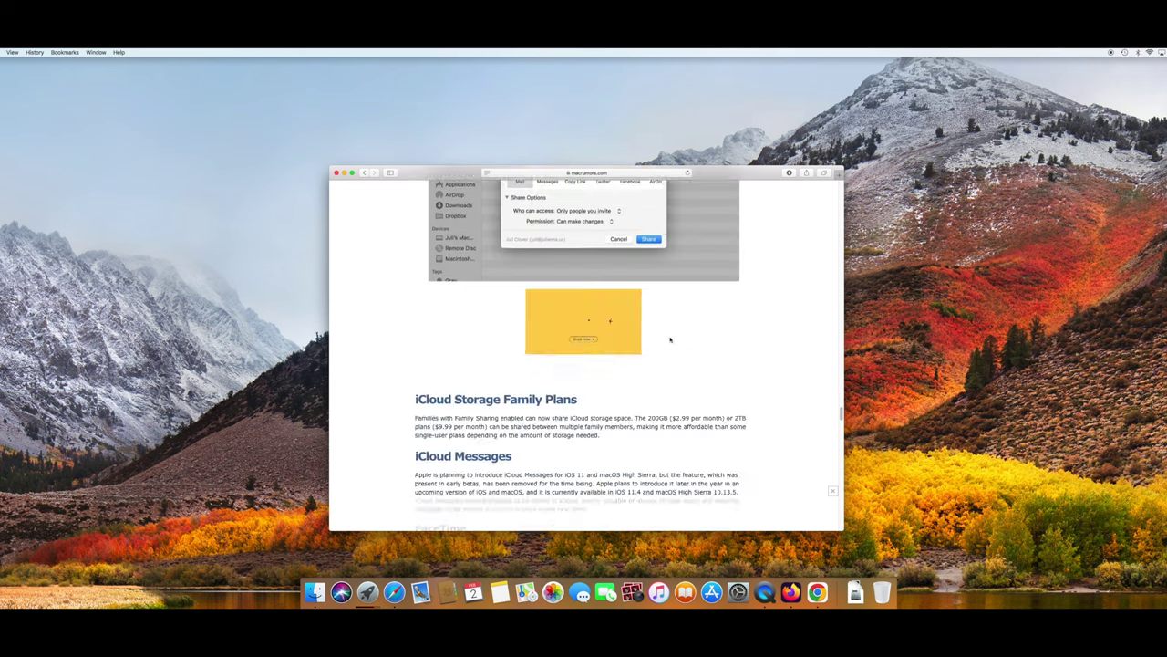
Read the article's sections on Apple File System, HEVC, Metal 2 and external GPUs, moving the window higher, and minimize it.
scroll(616, 356, down, 5)
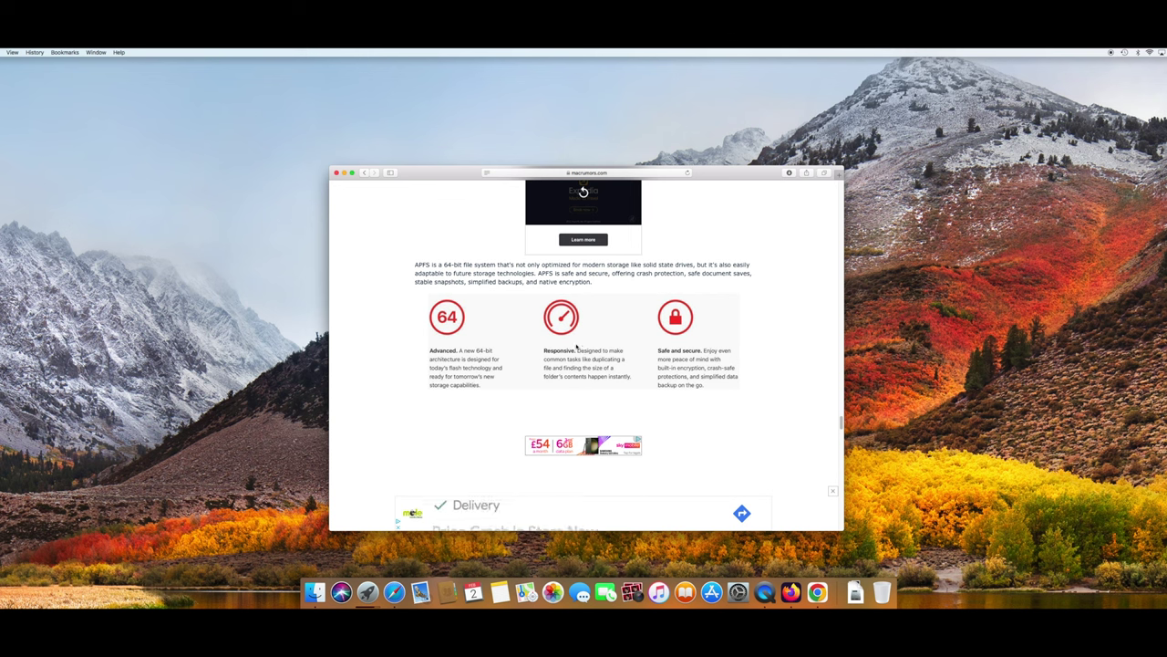
scroll(583, 349, down, 5)
scroll(540, 358, up, 1)
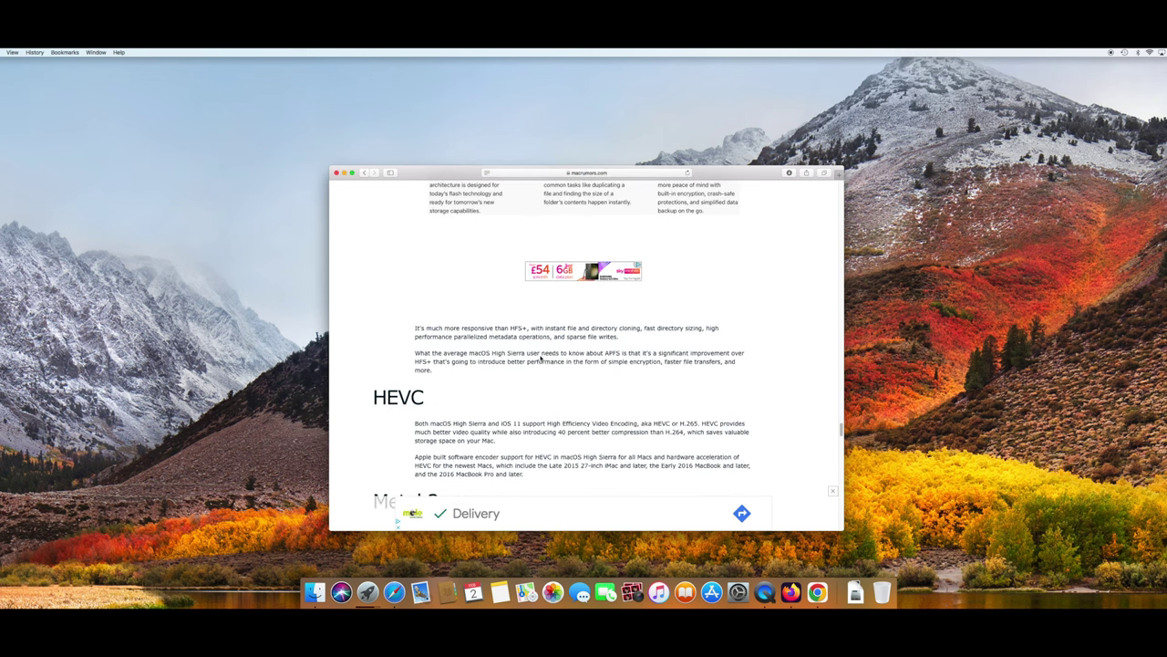
drag(738, 178, 749, 145)
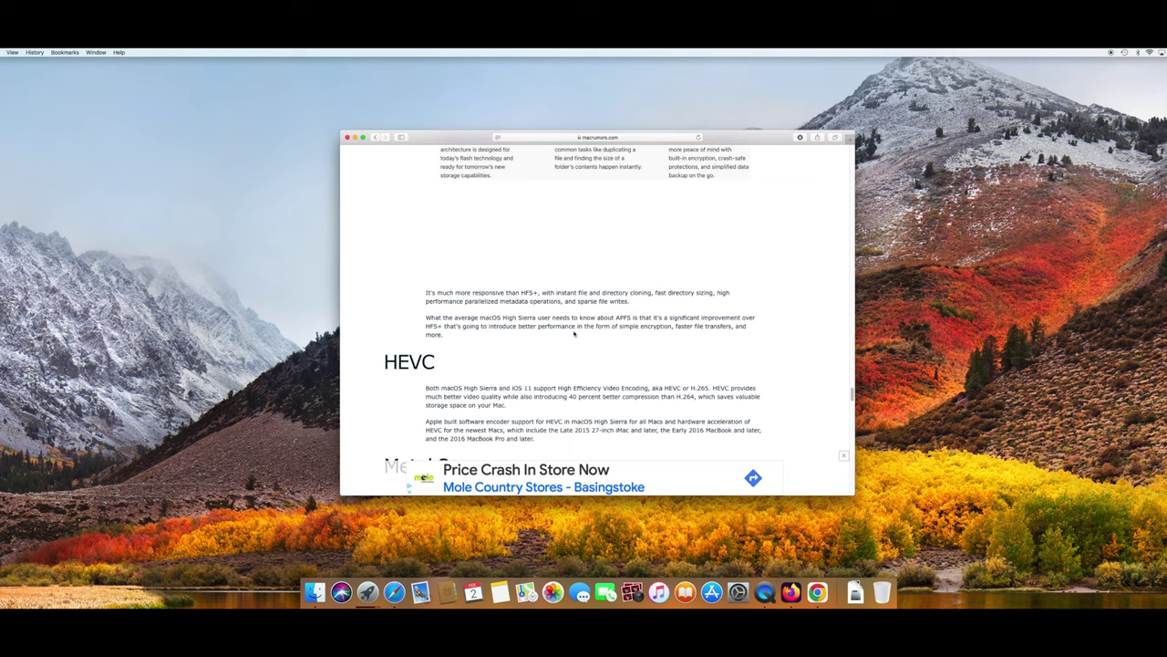
scroll(573, 346, down, 2)
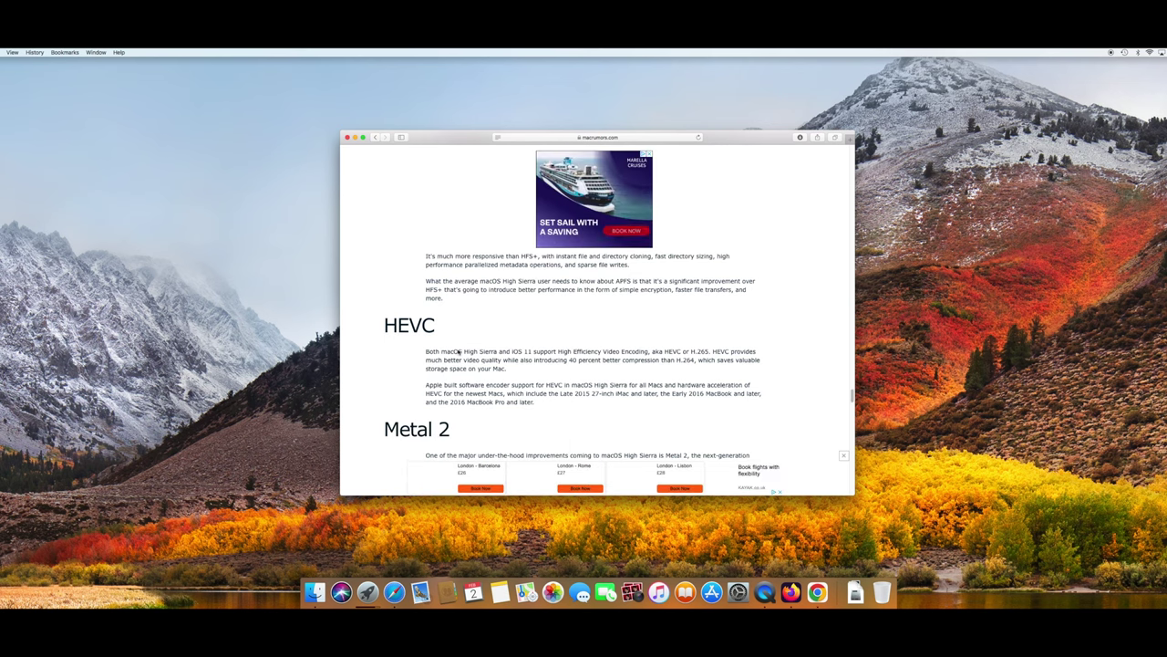
scroll(450, 385, down, 4)
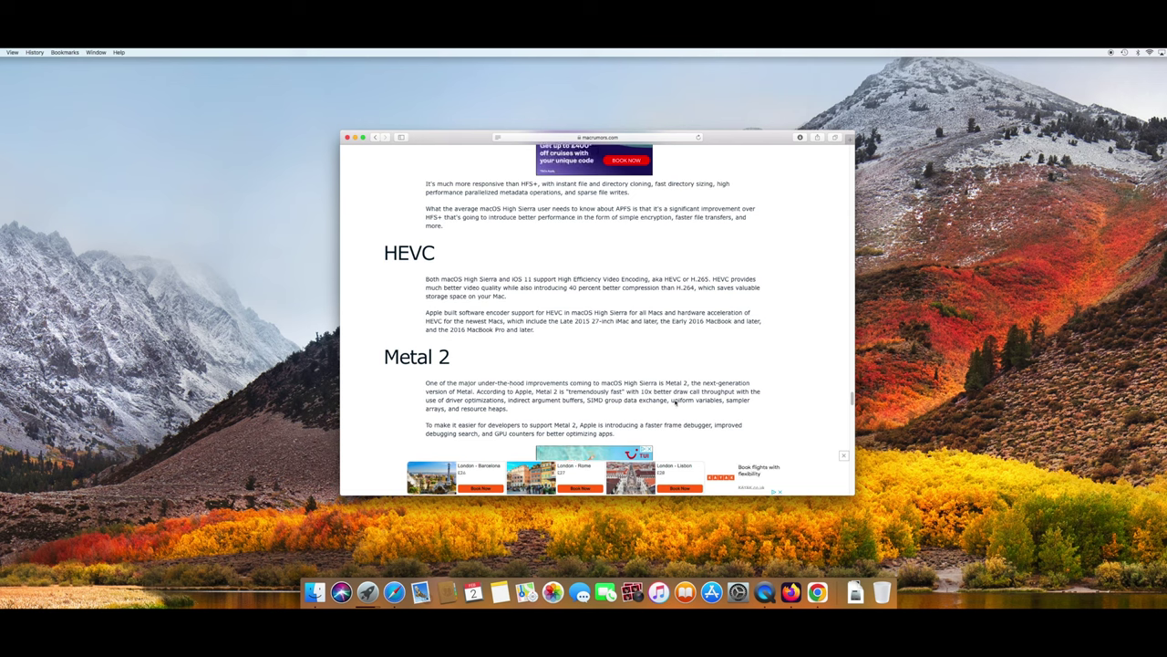
scroll(674, 402, down, 10)
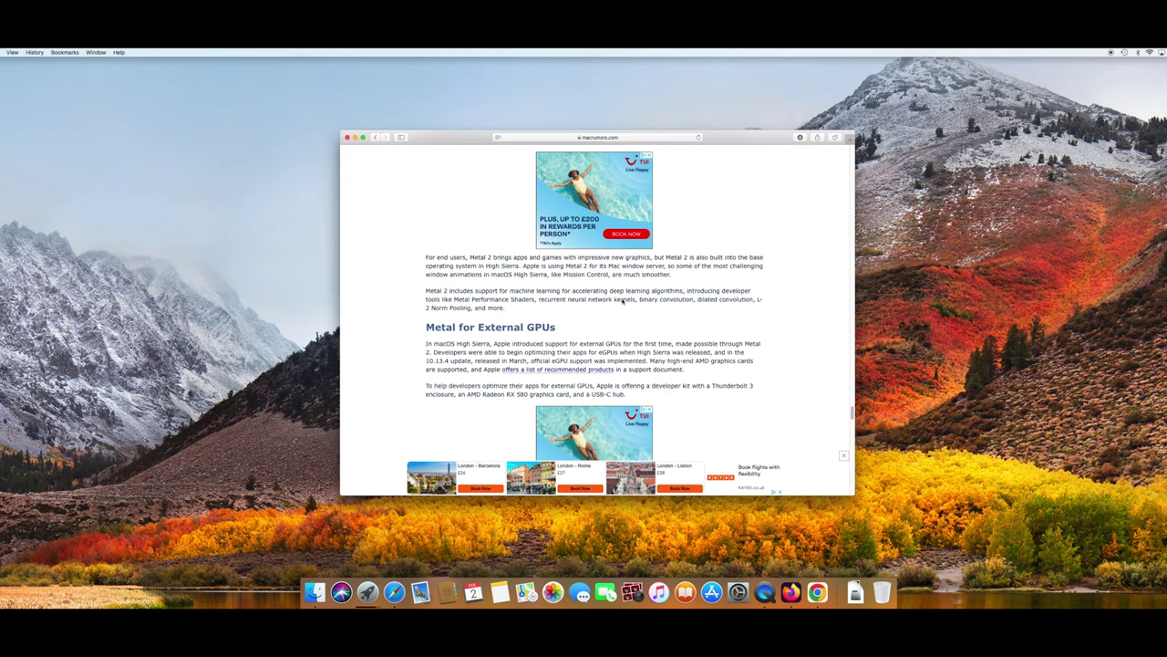
scroll(590, 352, down, 3)
scroll(476, 295, up, 1)
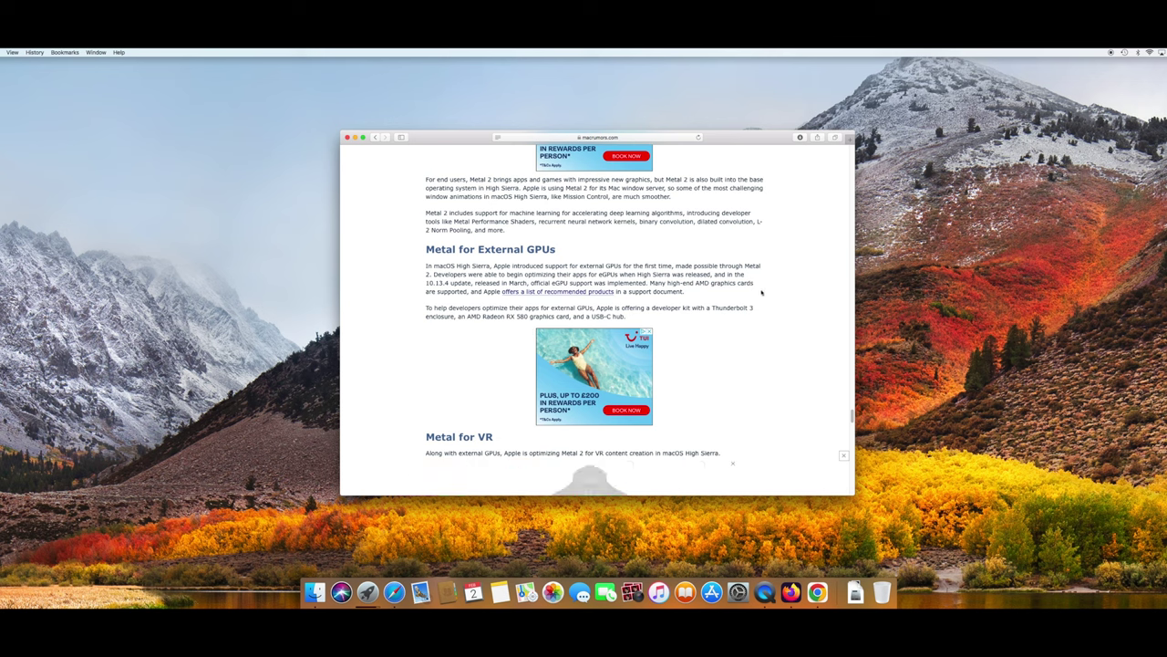
scroll(717, 300, down, 10)
scroll(732, 274, up, 15)
scroll(733, 263, up, 3)
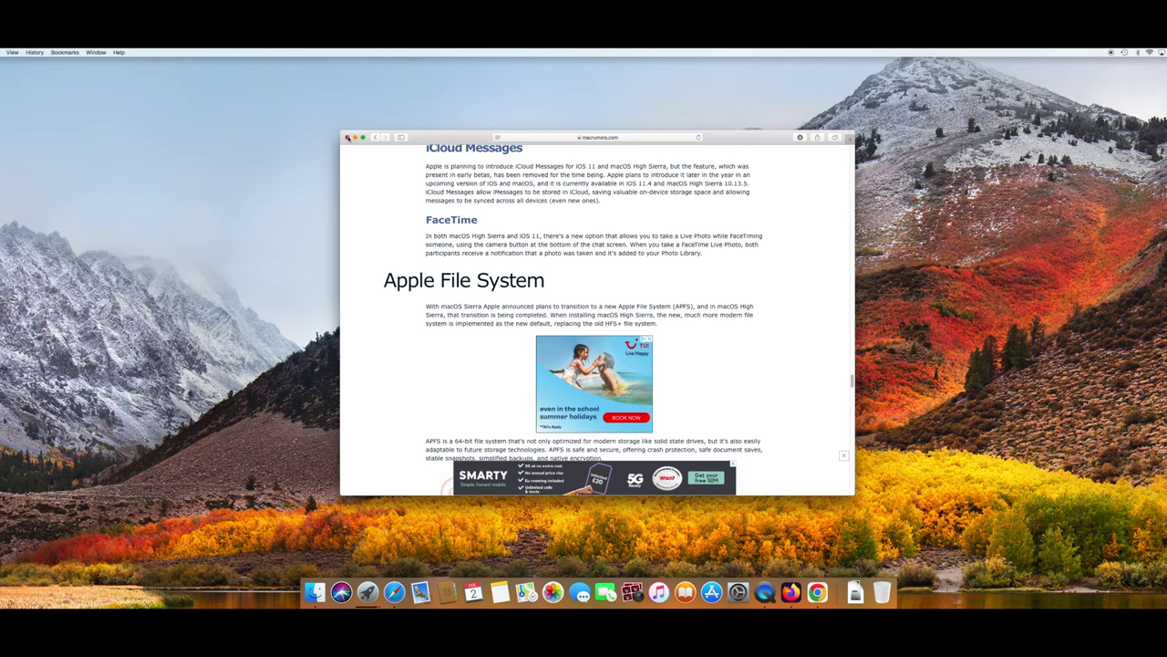
click(354, 136)
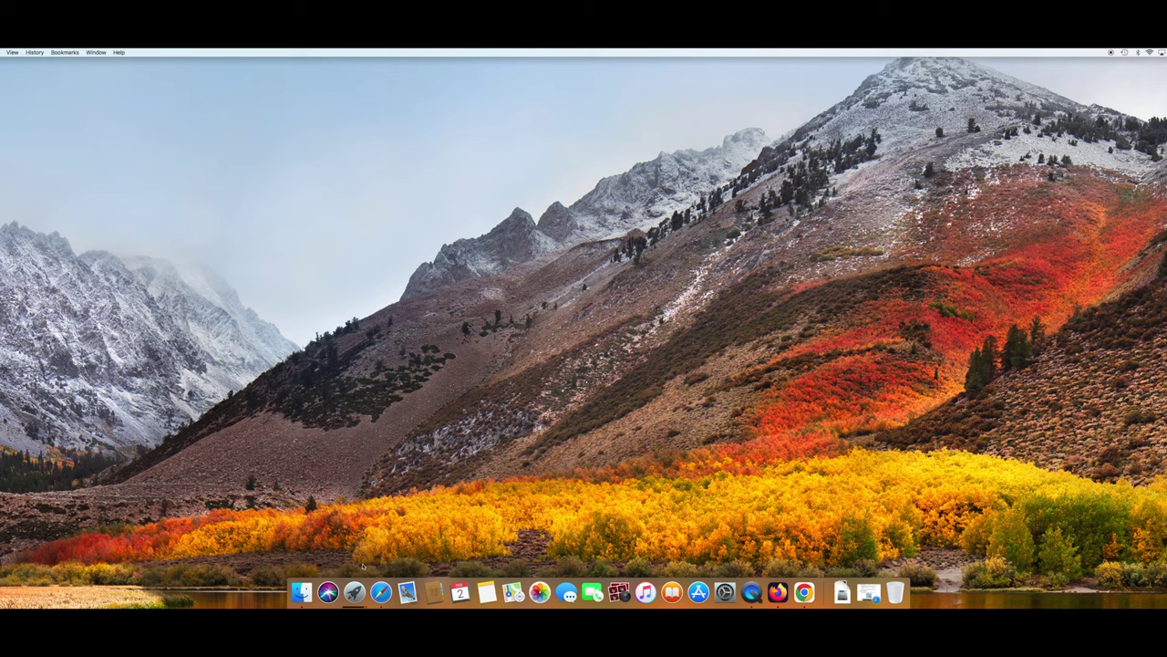
Find and launch Disk Utility with a Spotlight search for disk, and check the file system format of the Mac Pro volume.
key(super+space)
text(disk)
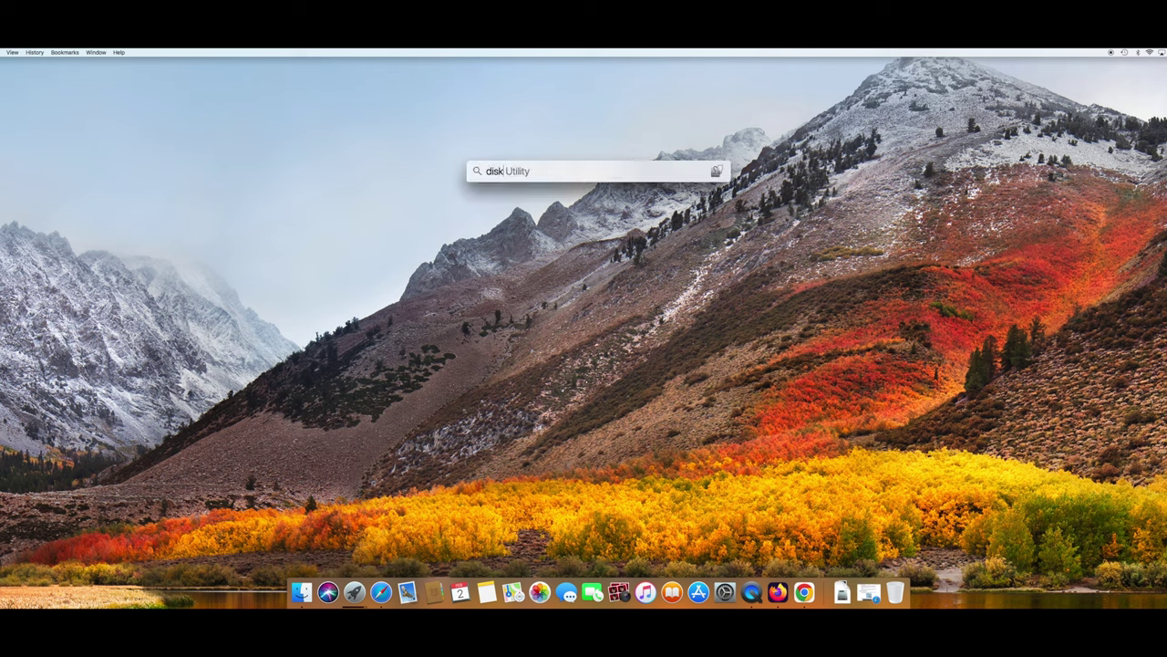
key(Return)
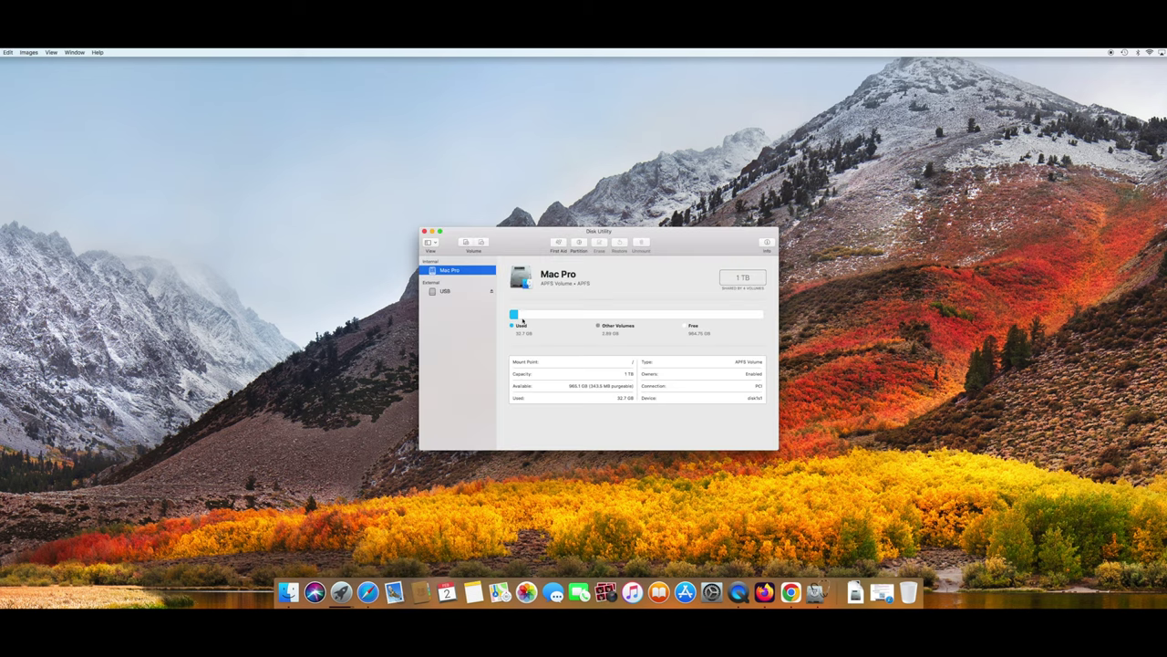
drag(540, 285, 554, 284)
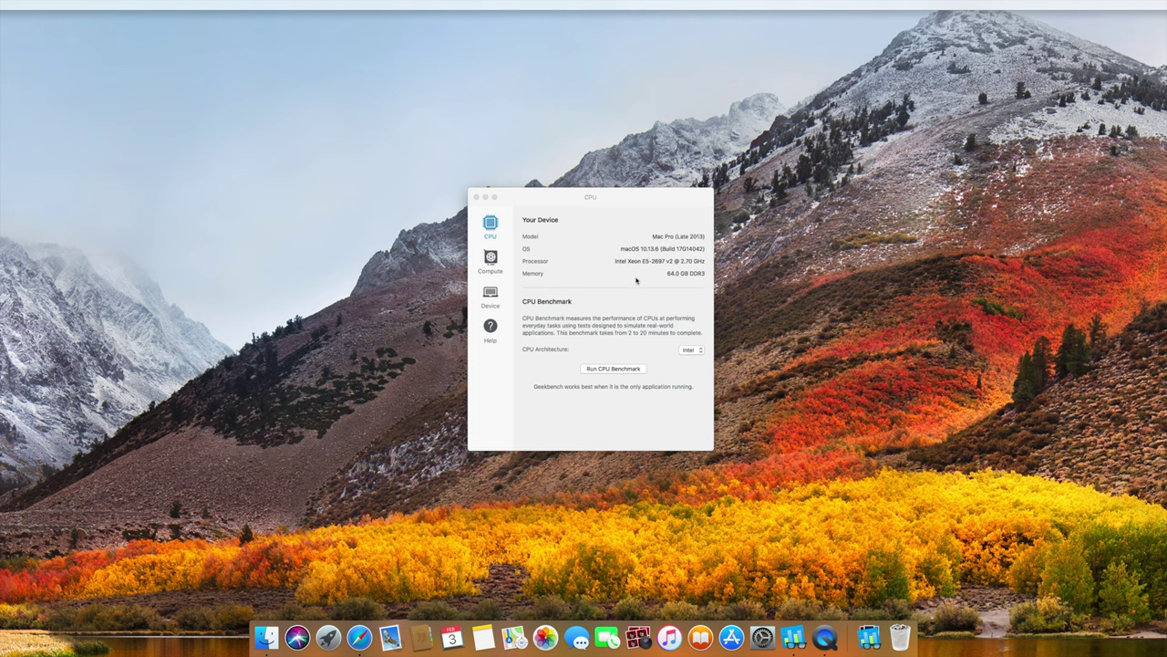
Review the Geekbench CPU scores, minimize the result page, and show the Compute benchmark settings.
click(577, 197)
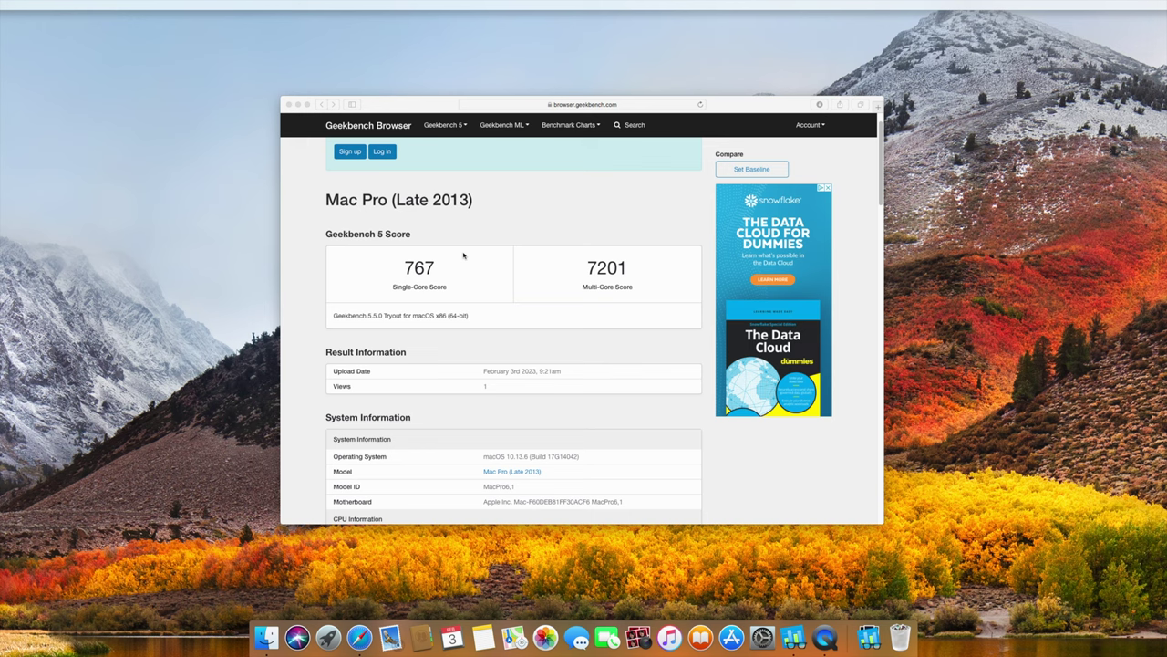
click(298, 104)
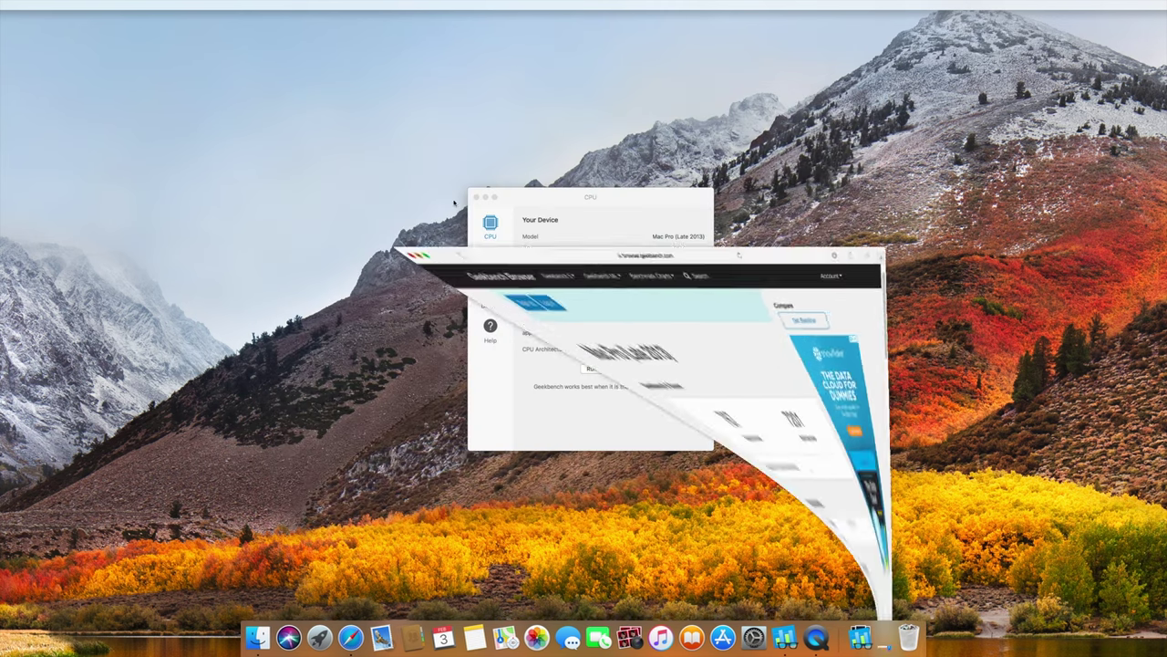
click(491, 262)
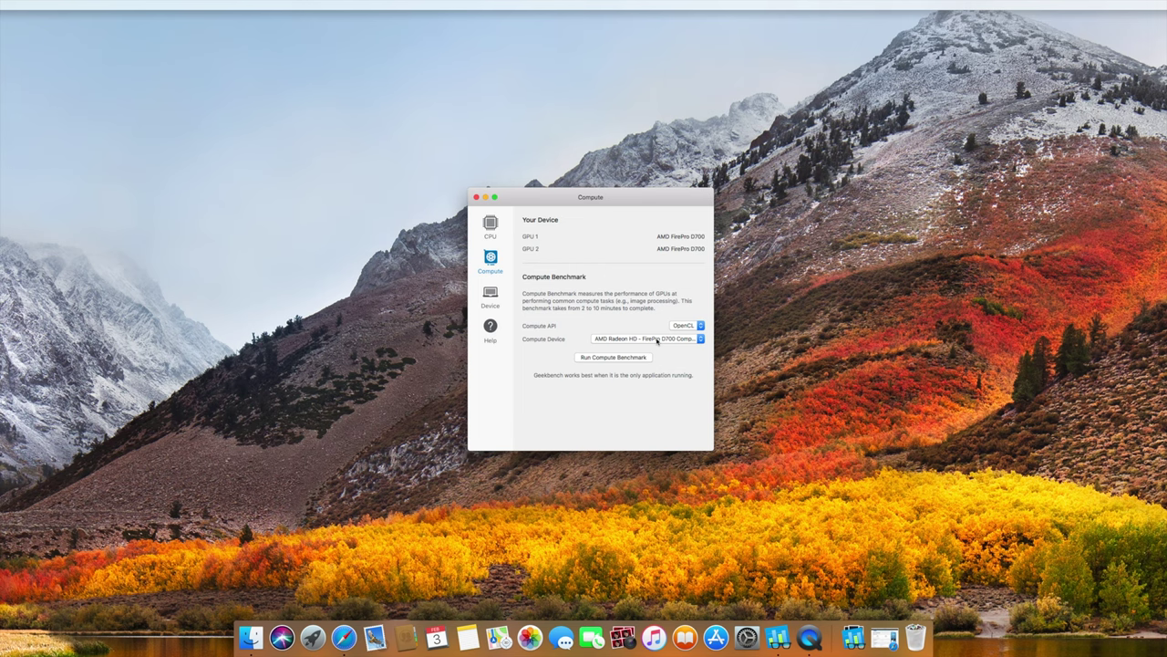
Check the Compute API choice for the benchmark and highlight the OpenCL score on its result page.
click(693, 327)
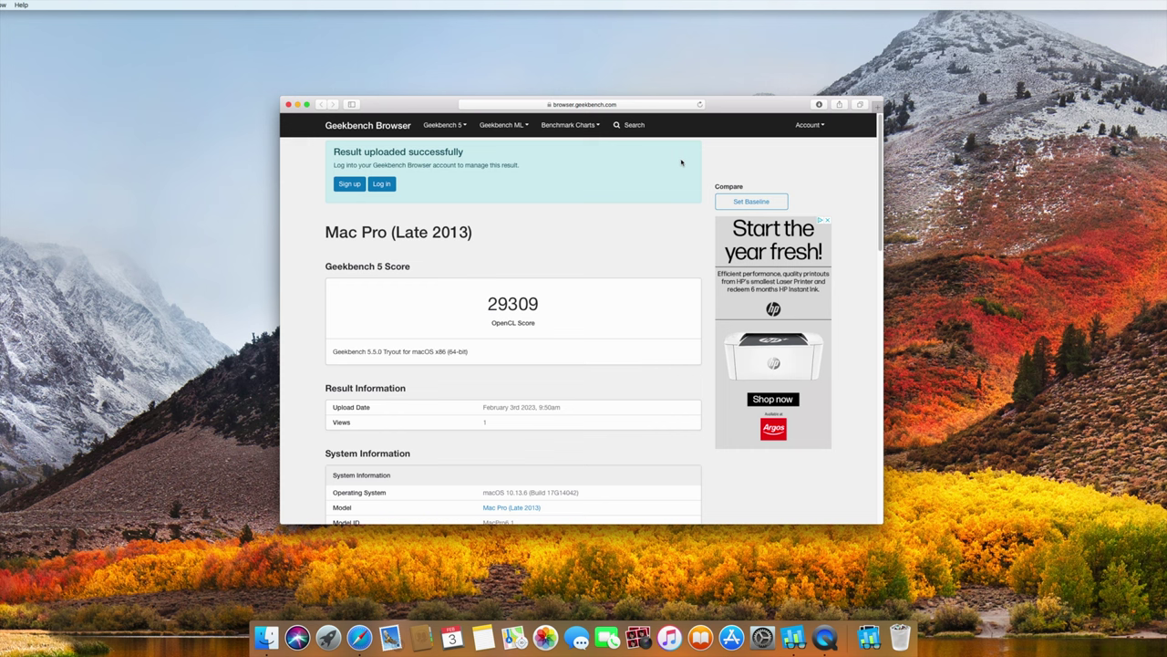
drag(478, 307, 546, 310)
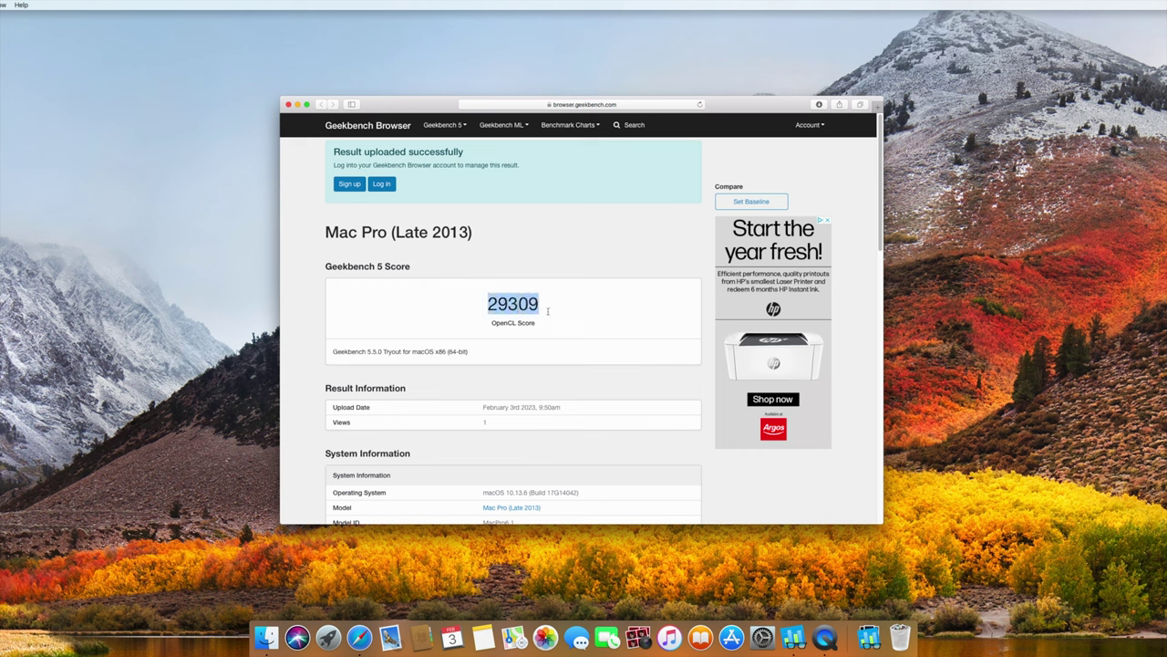
click(570, 328)
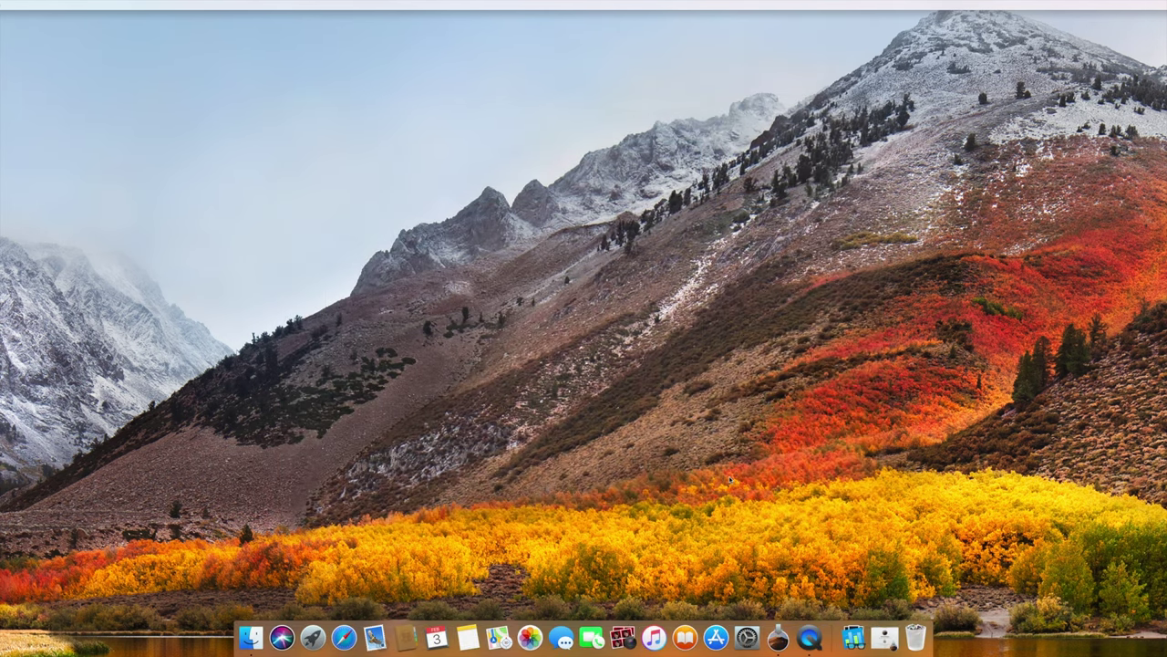
Launch Microsoft Edge with a Spotlight search for edg.
key(super+space)
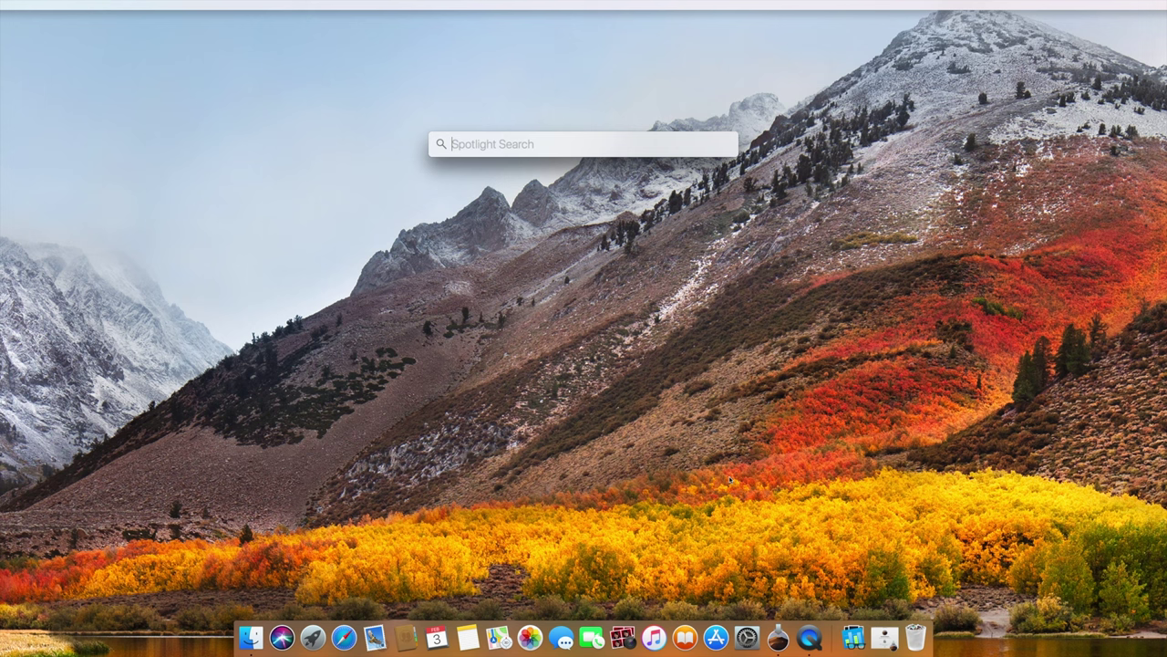
text(edg)
key(Return)
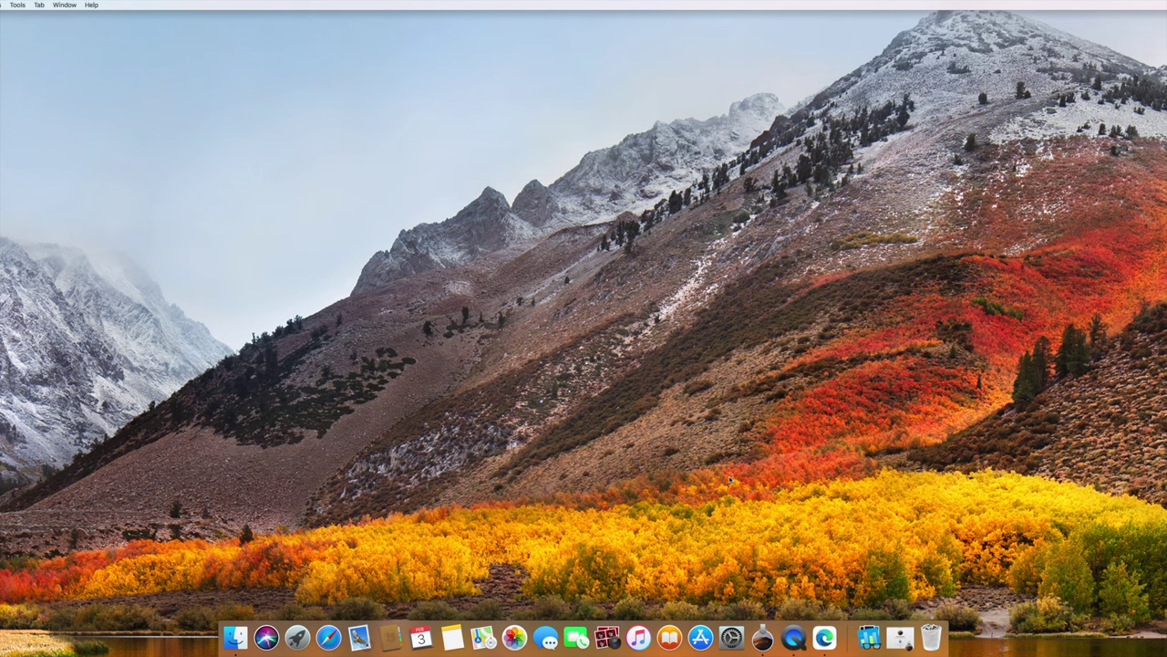
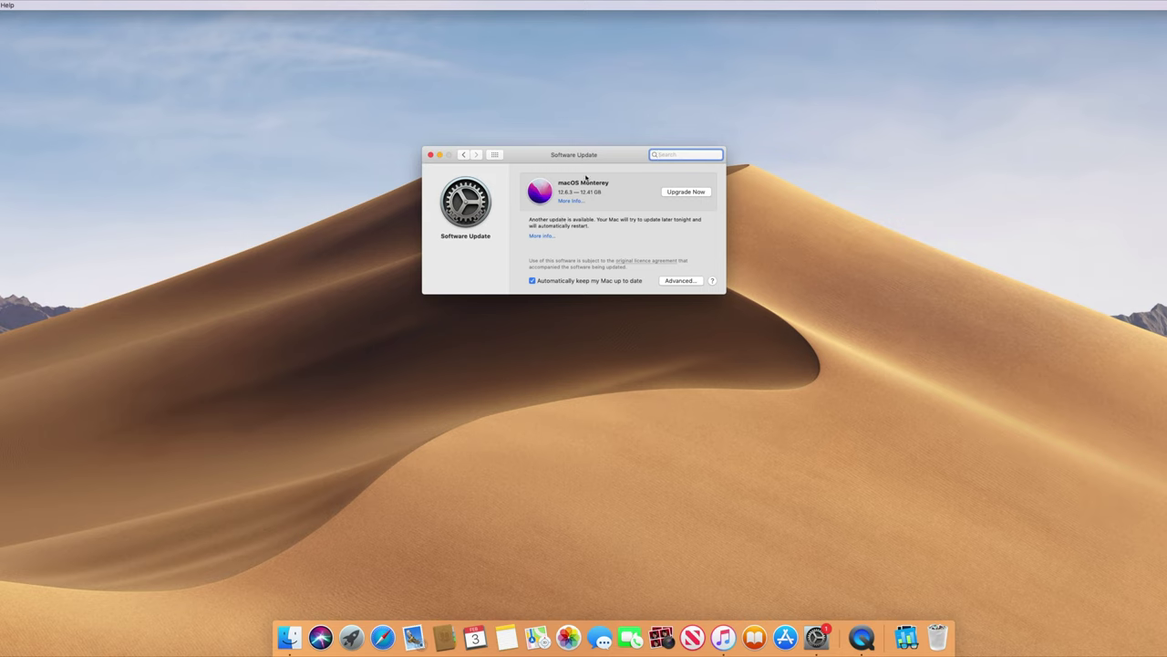
Show more information about the other available update listed beneath macOS Monterey.
click(541, 236)
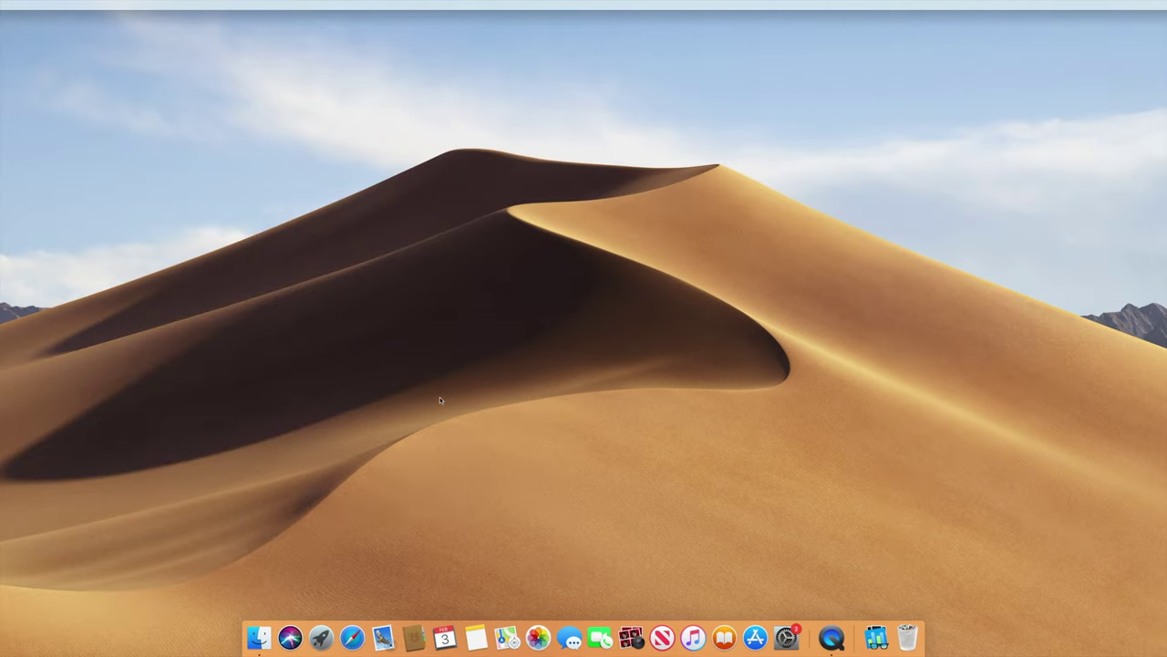
Open the General settings in System Preferences and switch the appearance to Dark.
click(786, 637)
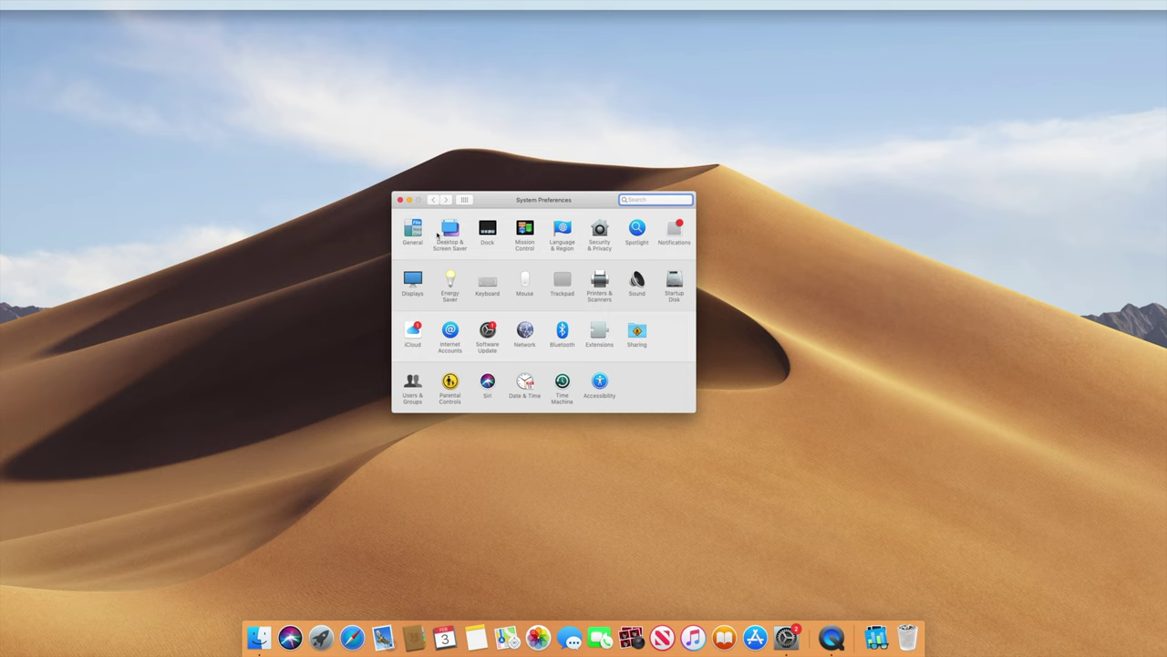
click(419, 229)
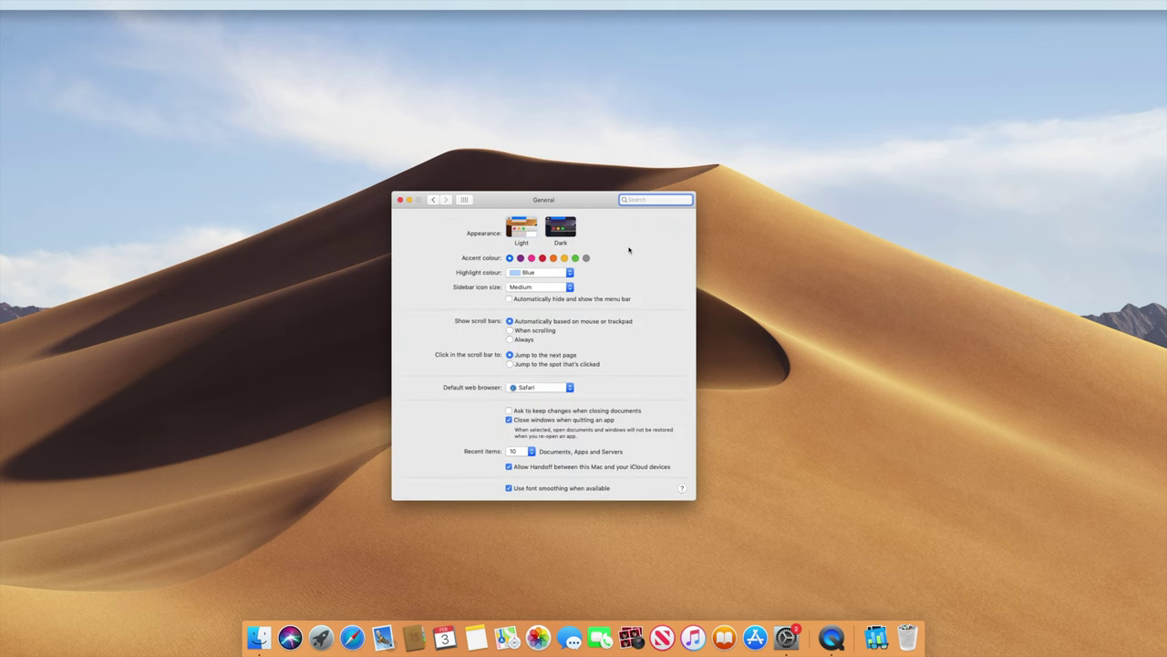
click(566, 229)
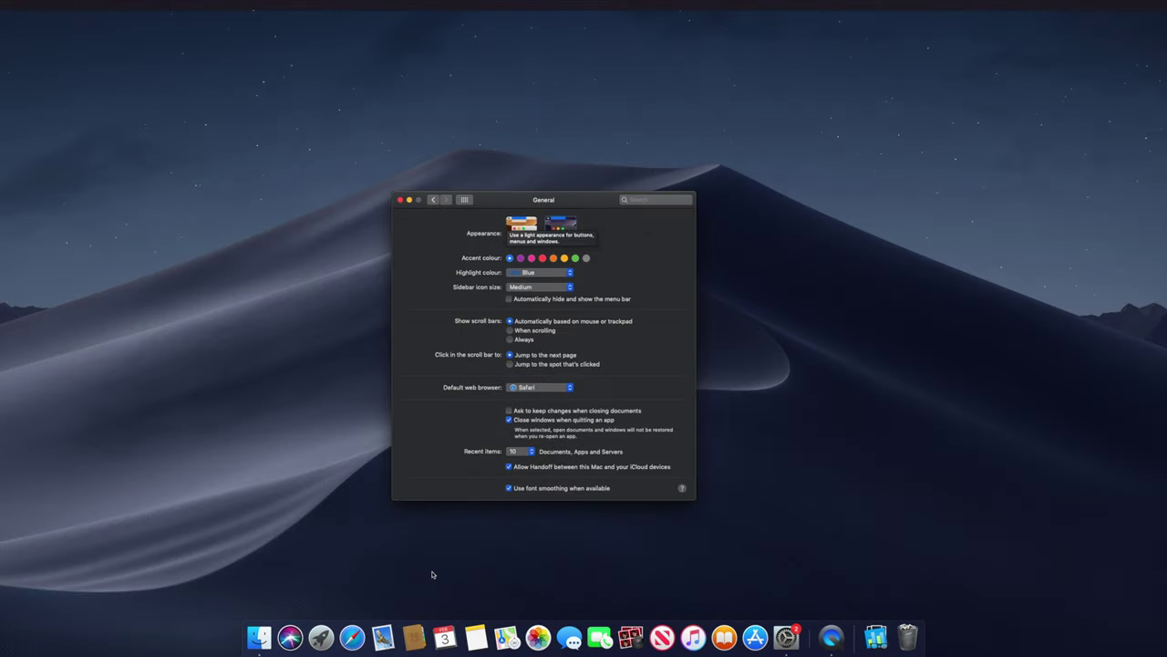
Open Safari and the App Store to view them in the dark appearance, dismiss the store's welcome message, and close both.
click(352, 638)
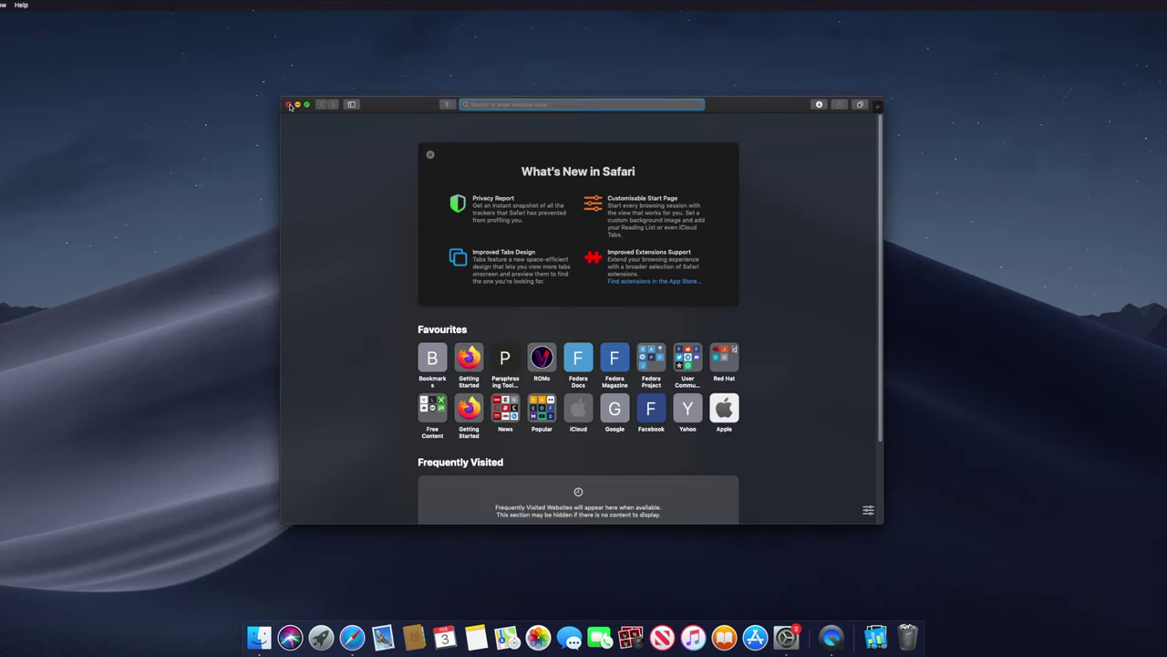
click(291, 109)
click(755, 631)
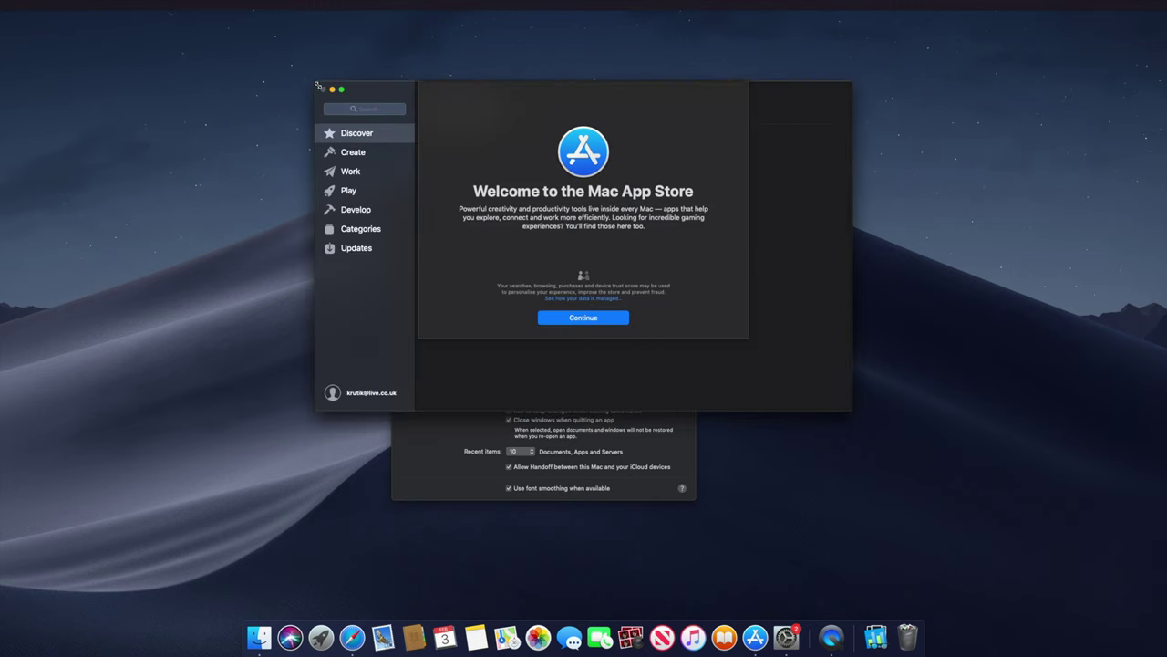
click(580, 321)
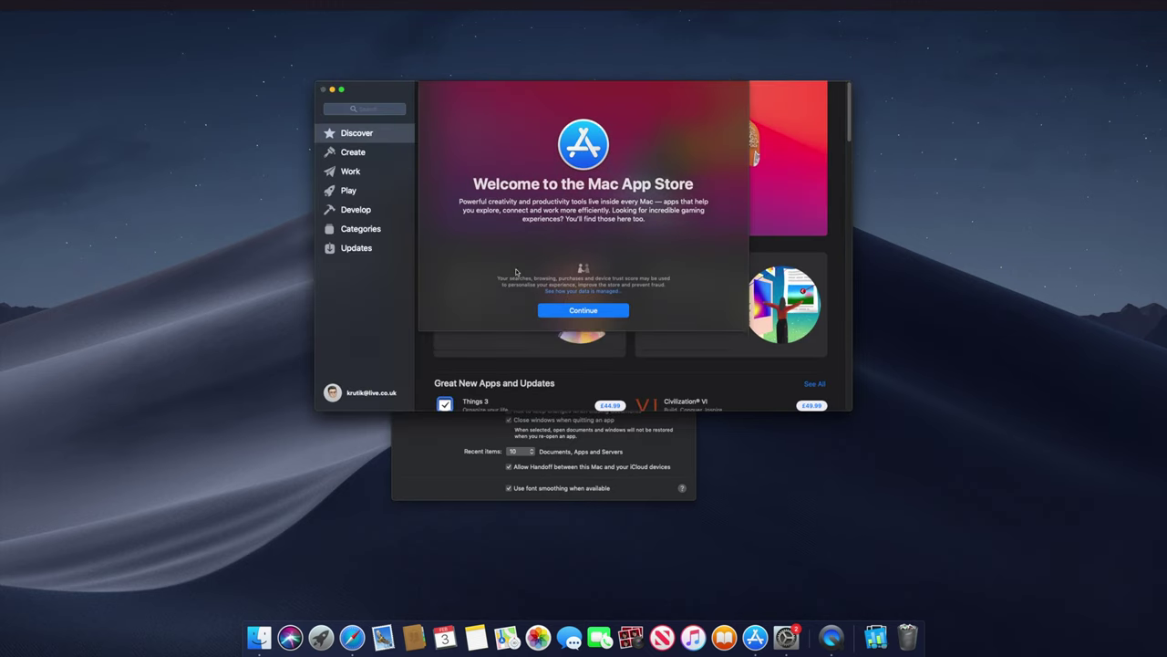
click(322, 91)
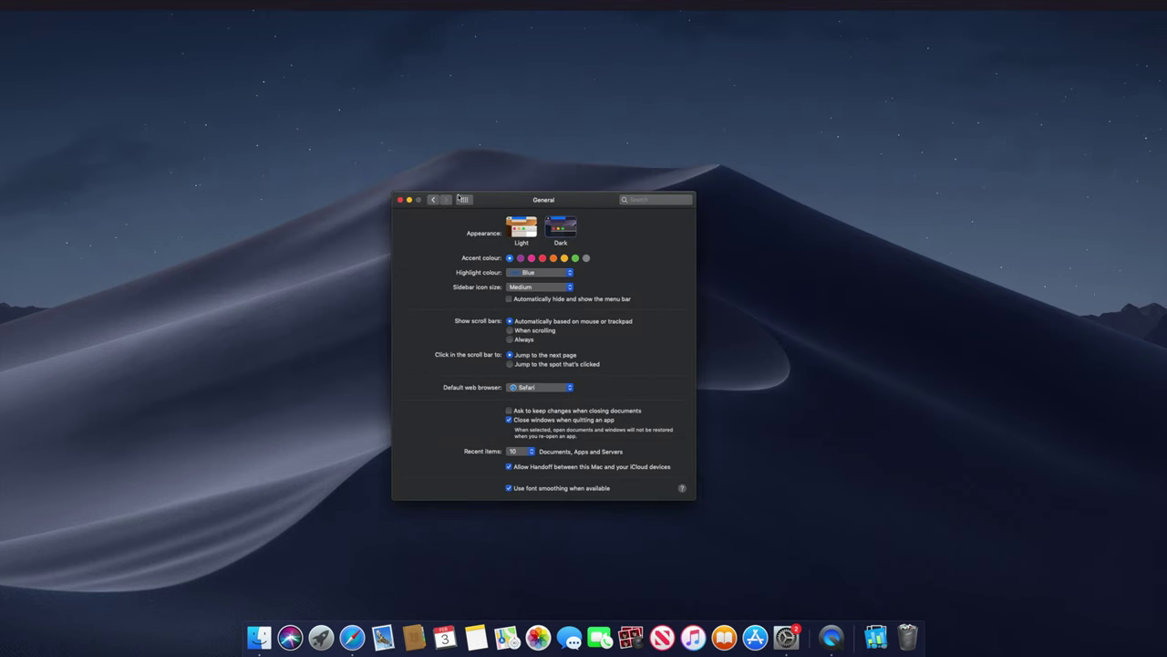
Set the appearance back to Light in the General settings and return to the System Preferences overview.
click(434, 202)
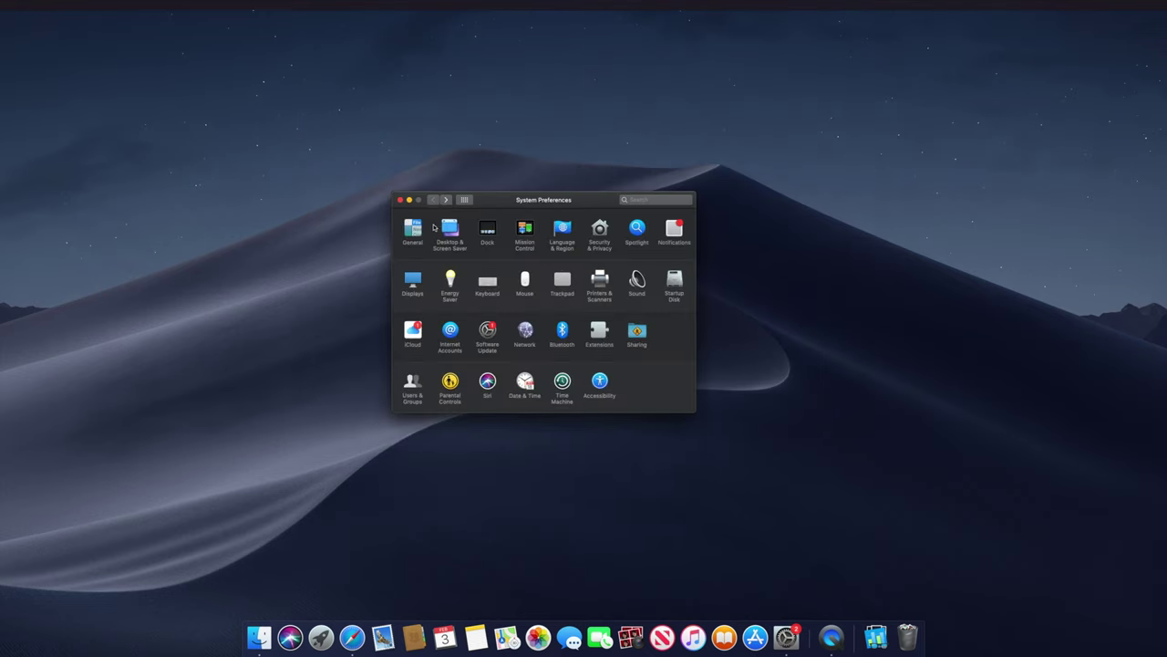
click(422, 228)
click(521, 229)
click(434, 199)
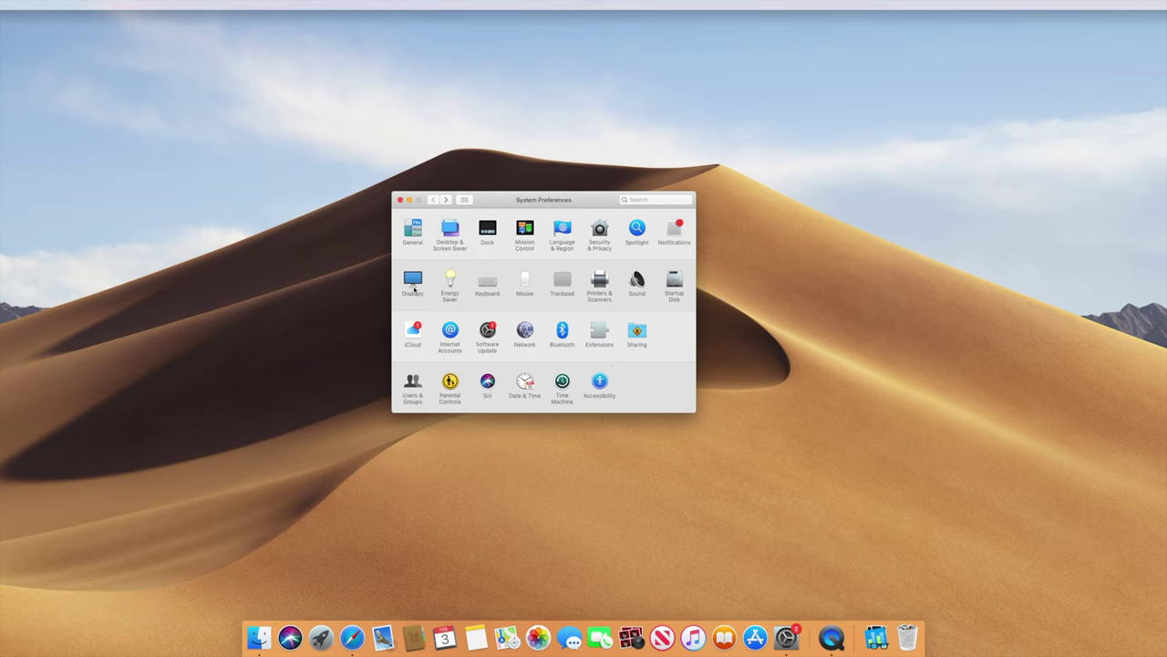
Examine the Night Shift schedule options for the display, leave the schedule list without choosing, and return to the System Preferences overview.
click(414, 289)
click(574, 226)
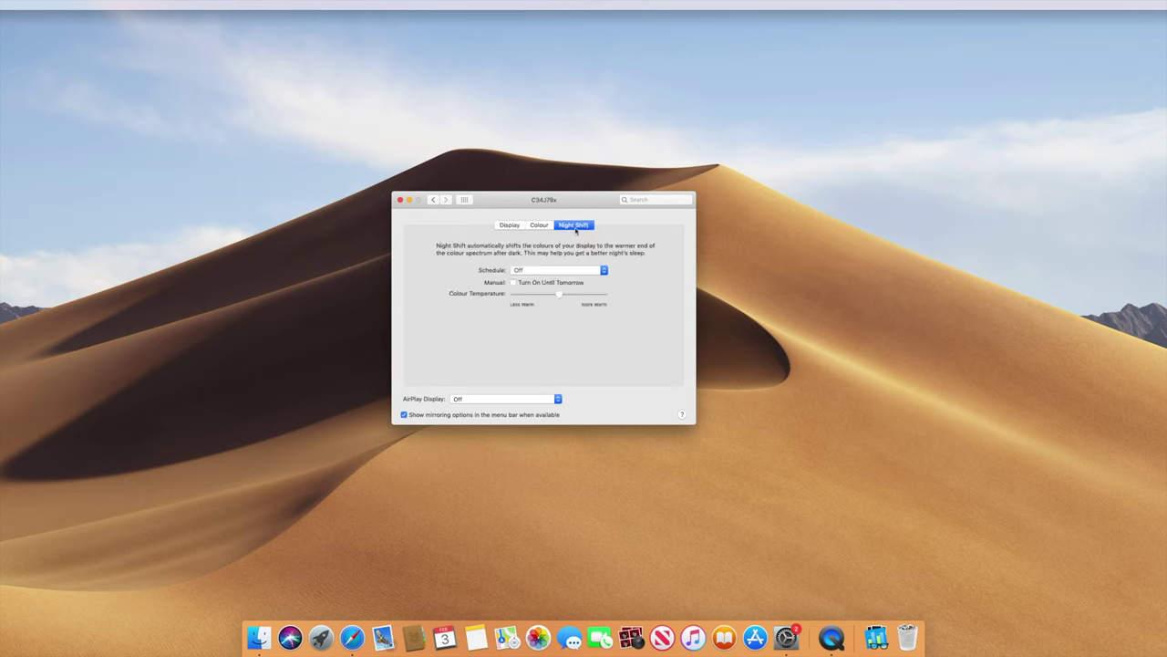
click(577, 270)
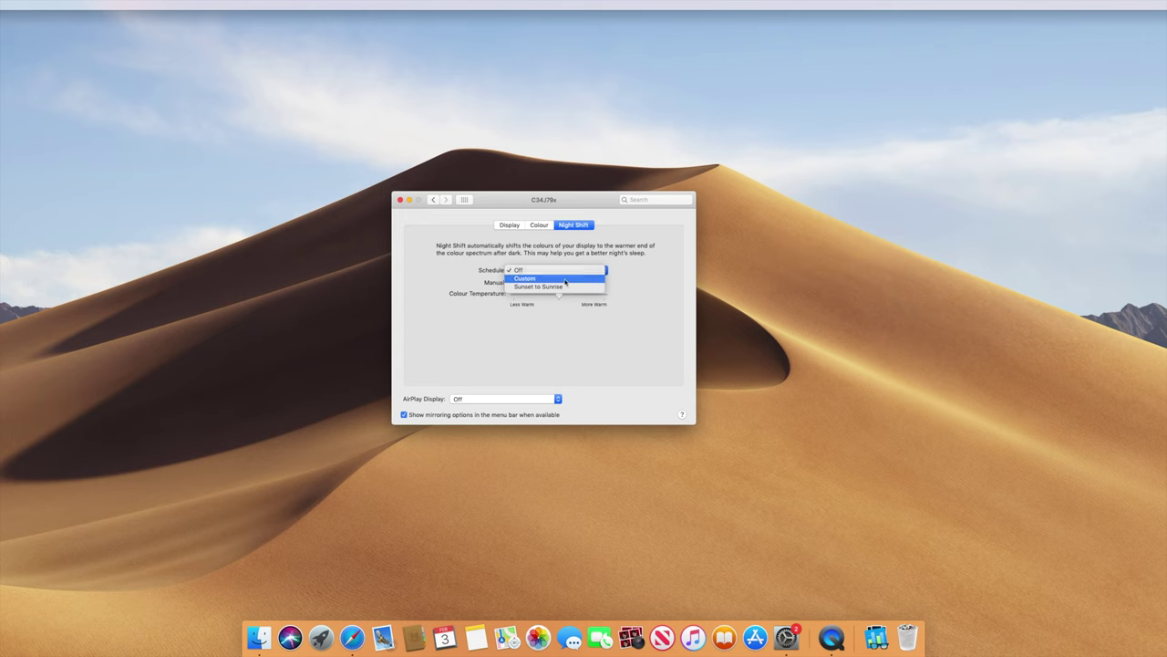
click(650, 272)
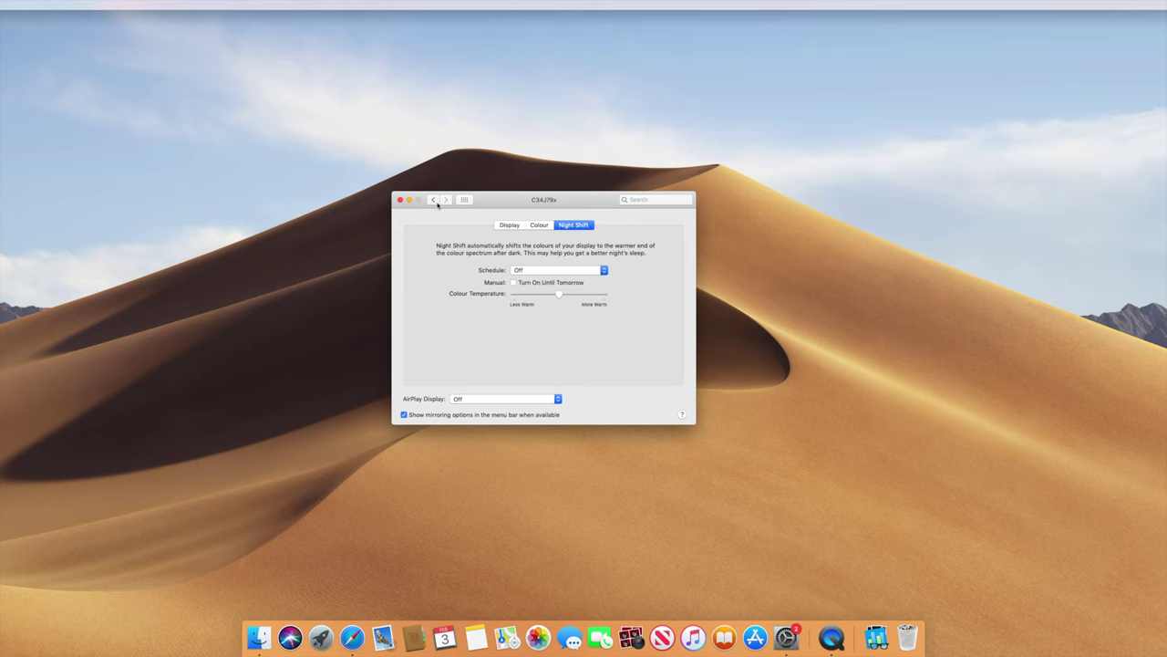
click(435, 200)
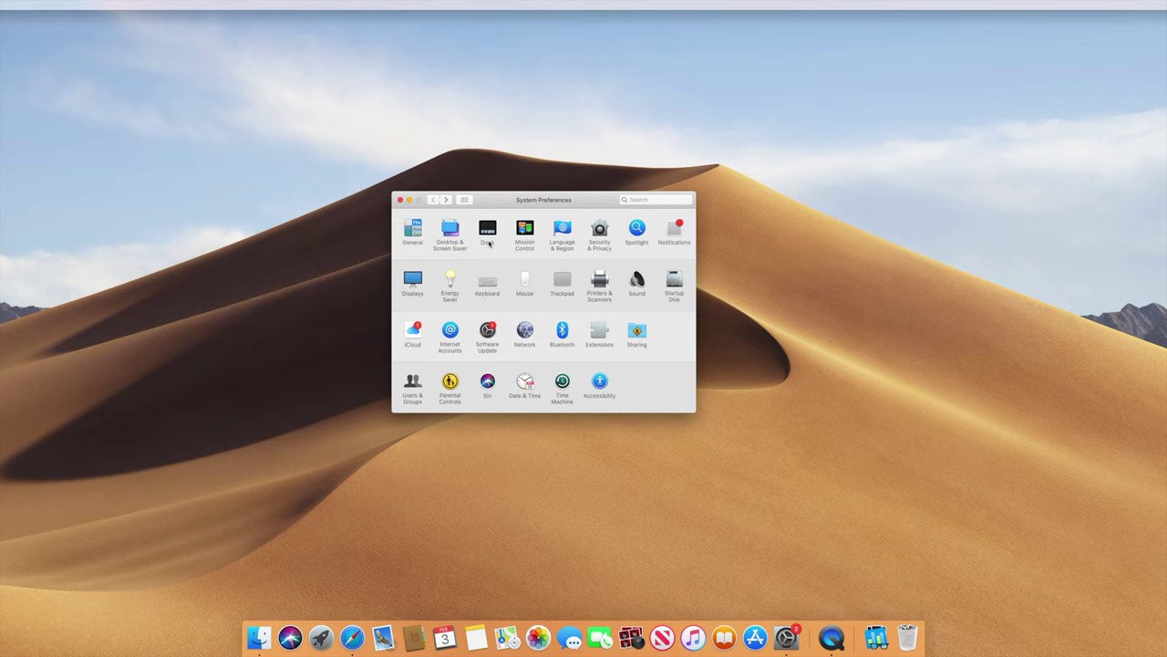
Close System Preferences, open the App Store, and look through the featured apps on the Discover page.
click(400, 200)
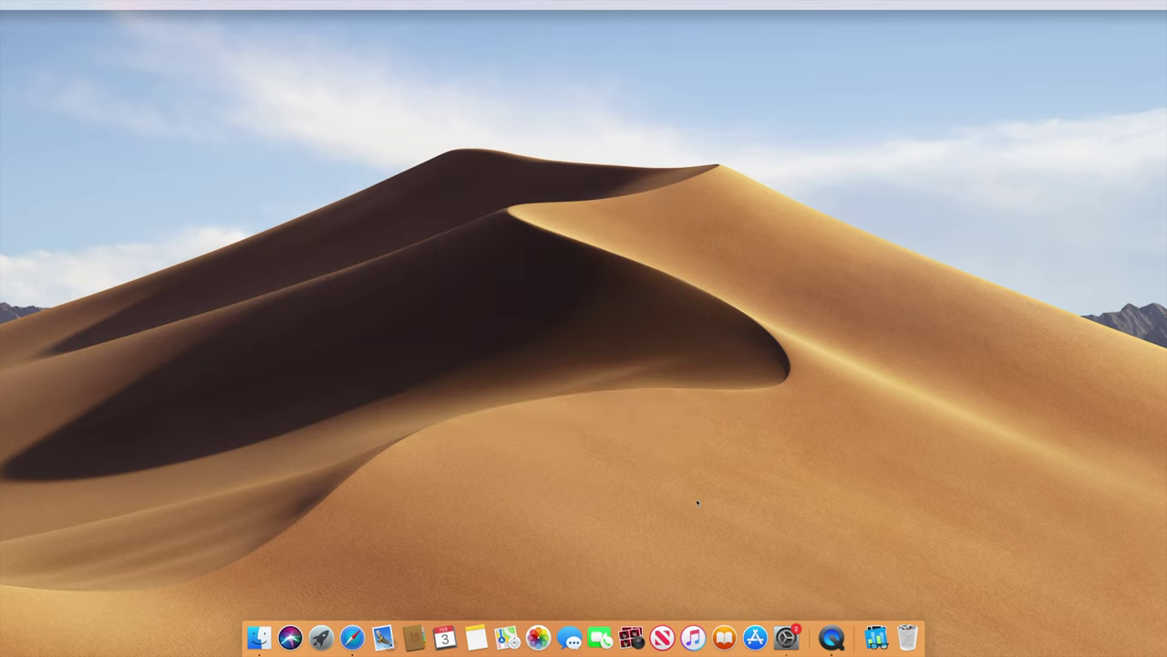
click(756, 648)
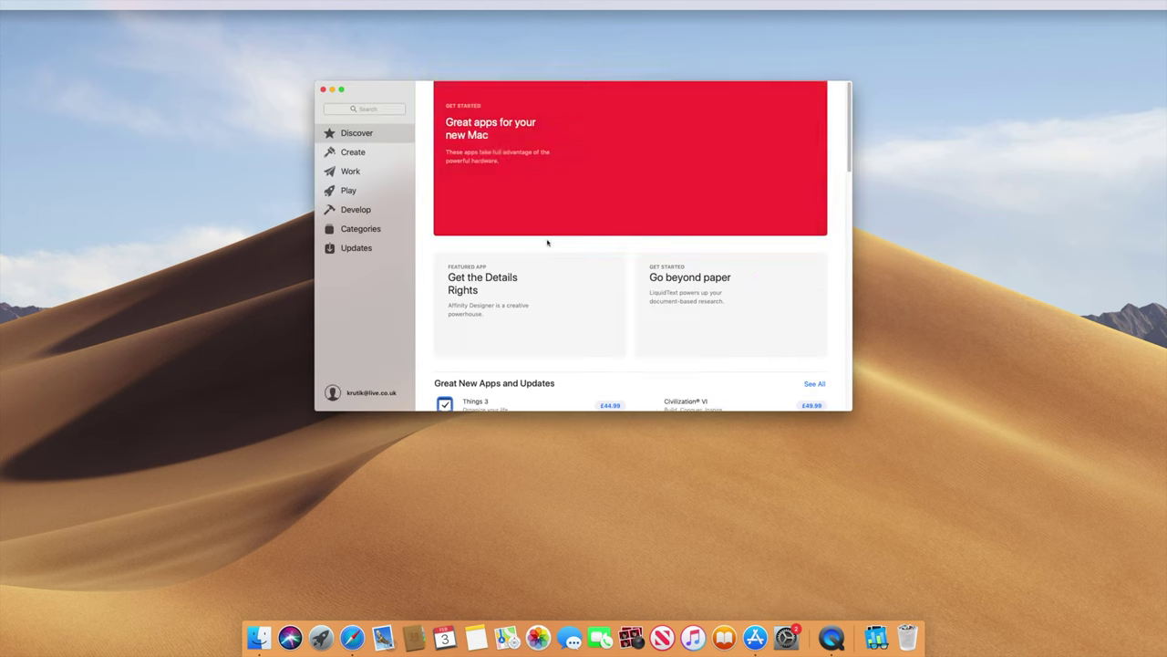
scroll(517, 325, down, 8)
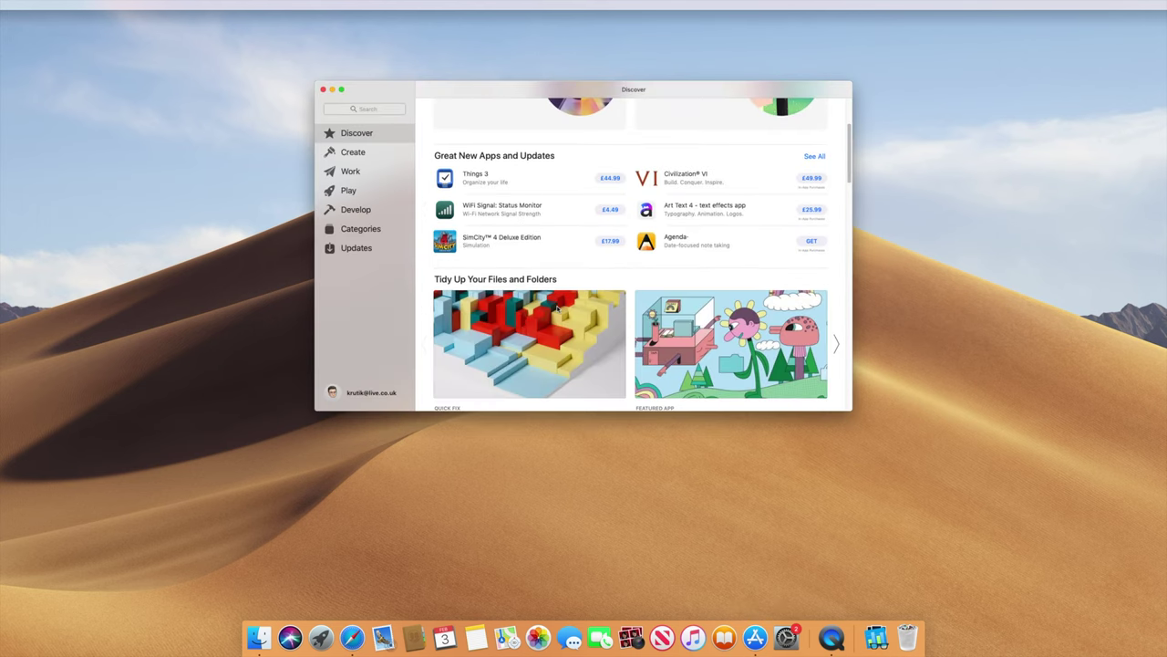
scroll(578, 326, down, 3)
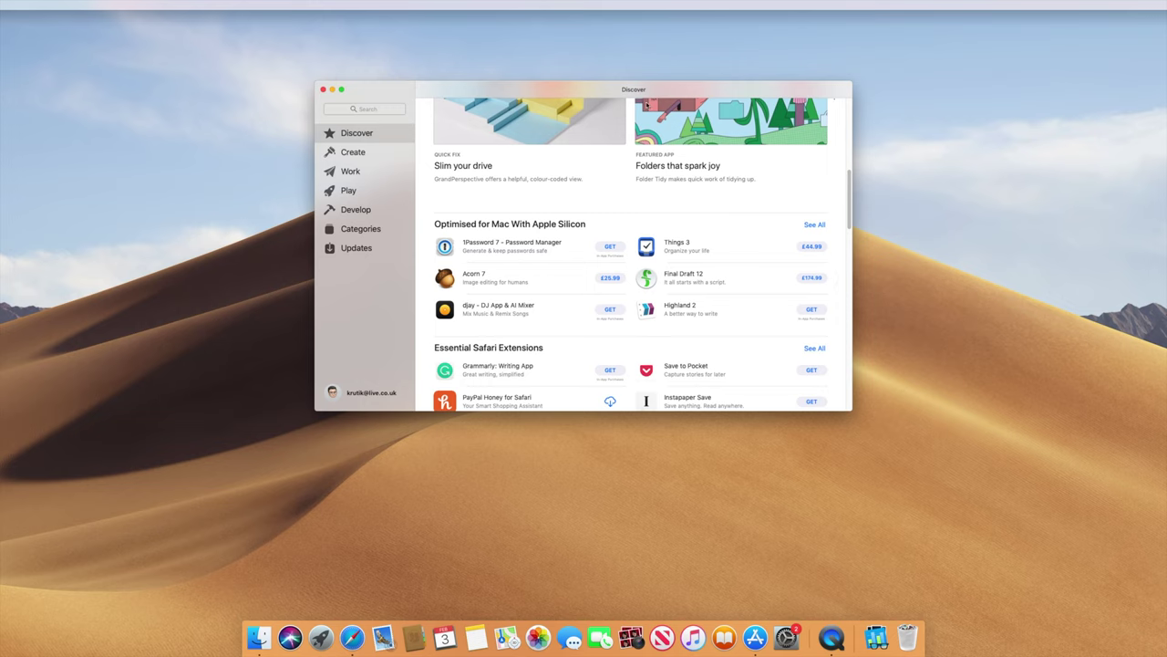
View the App Store's Create, Work, Play, Develop, Categories and Updates pages, and close the store.
click(363, 157)
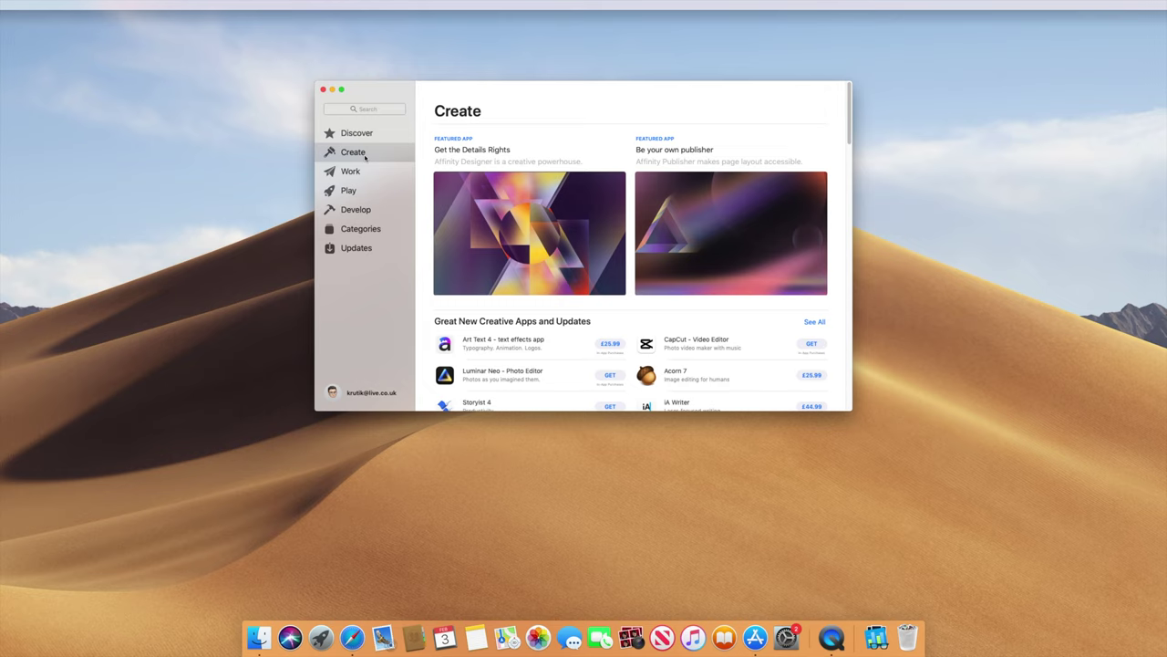
click(363, 171)
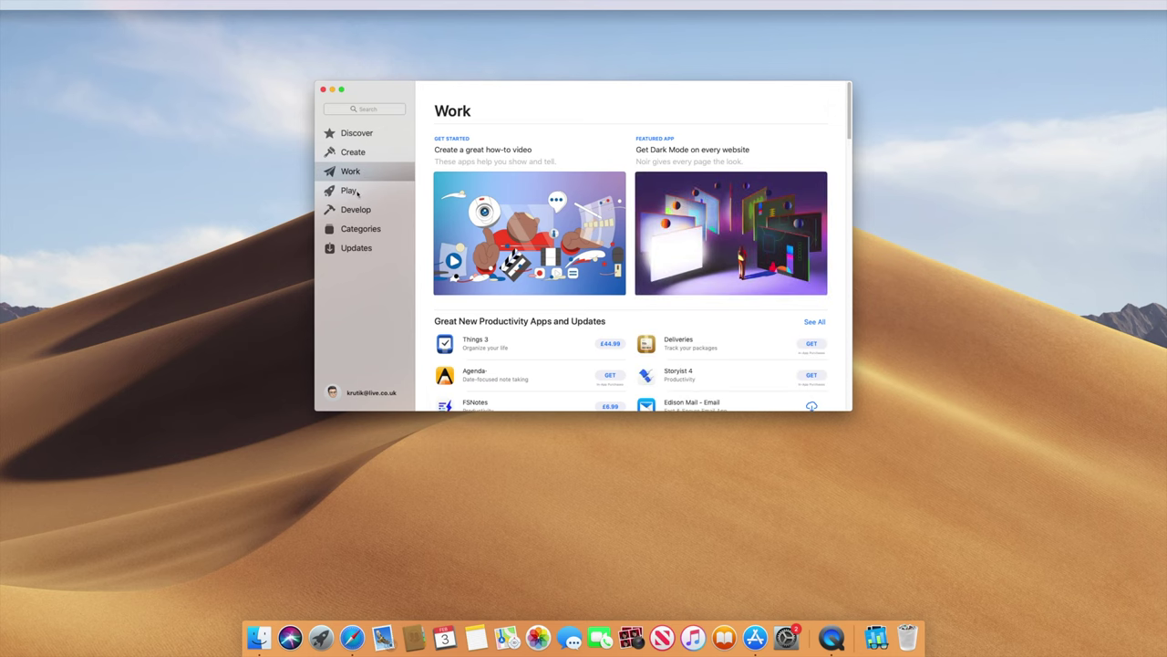
click(357, 192)
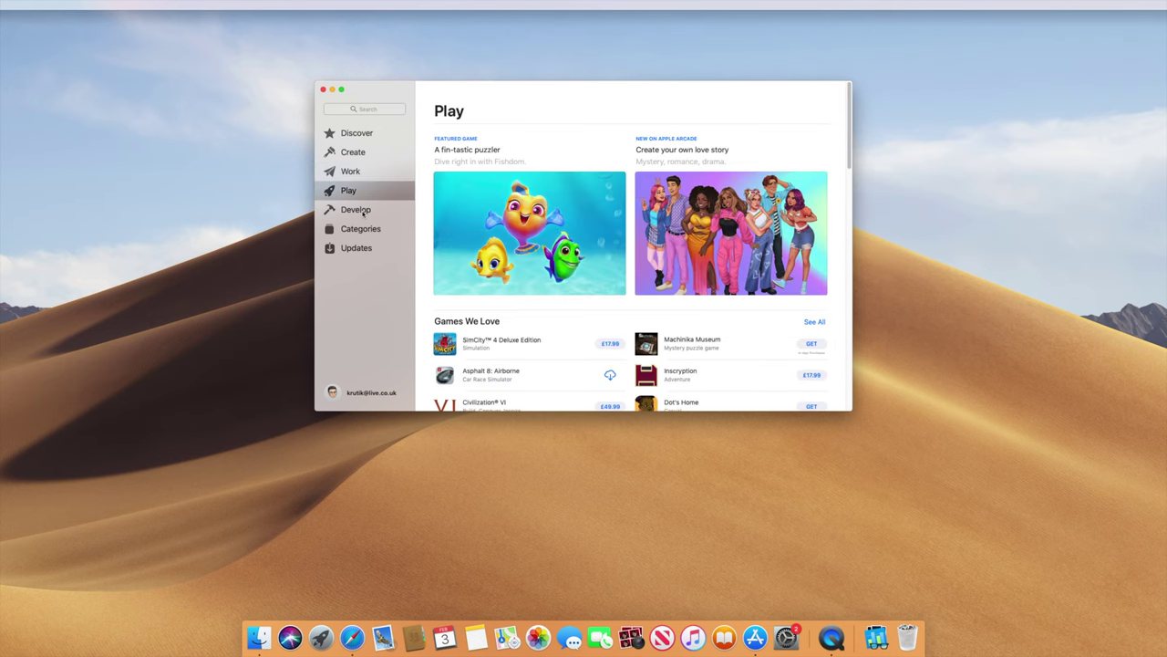
click(362, 211)
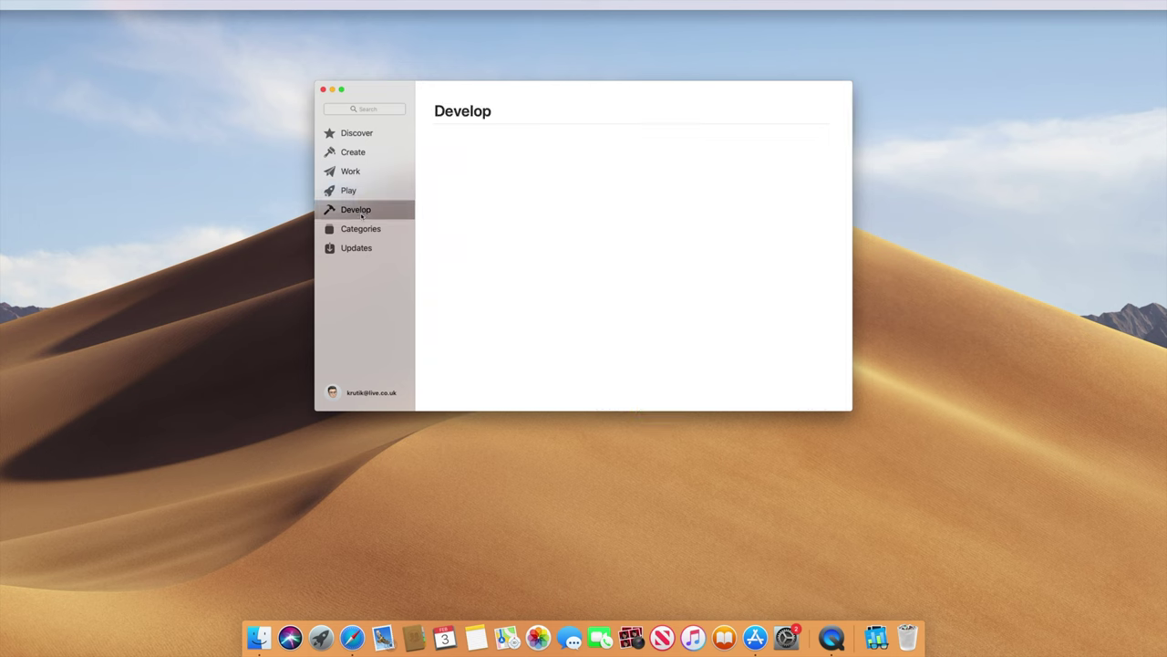
click(363, 231)
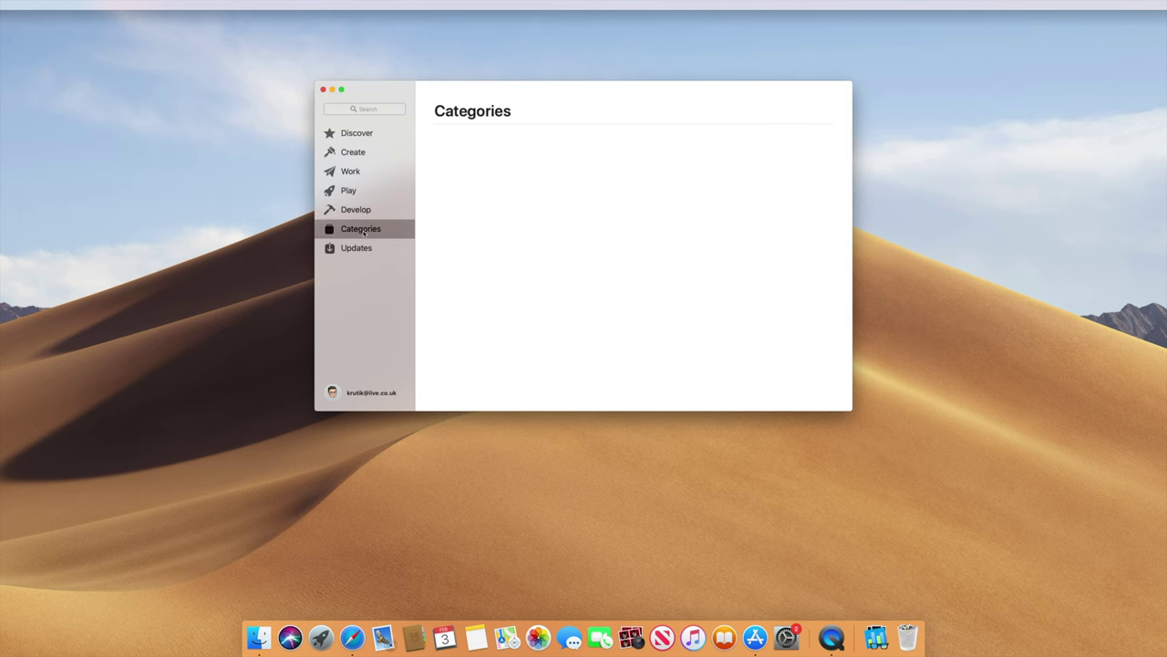
click(362, 249)
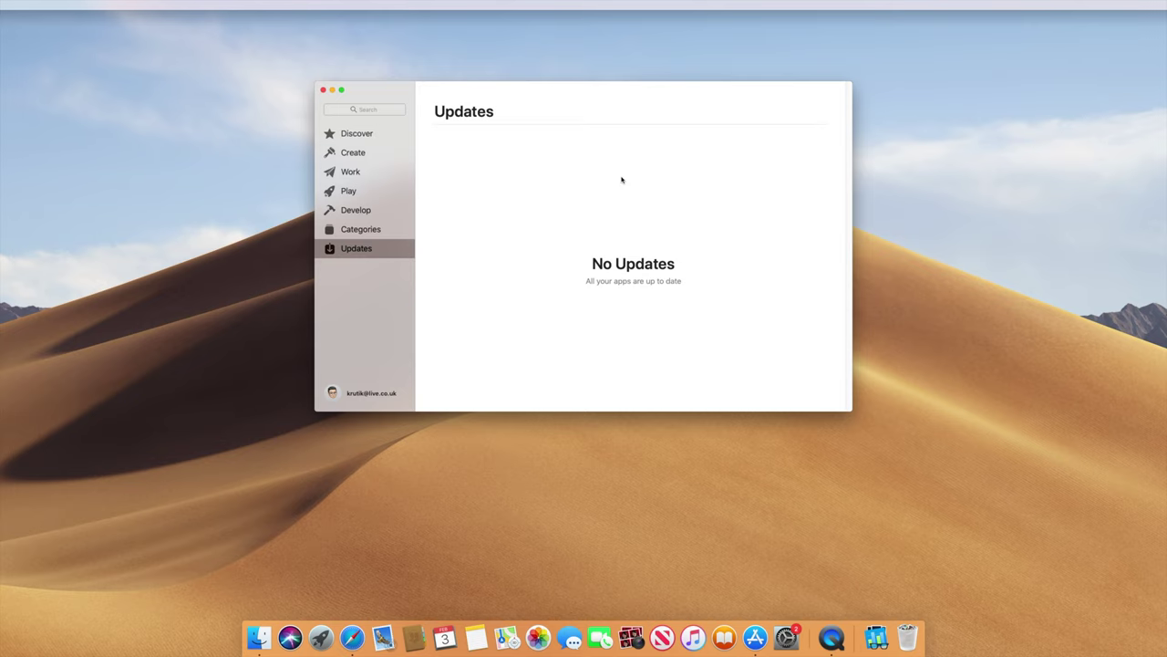
click(323, 90)
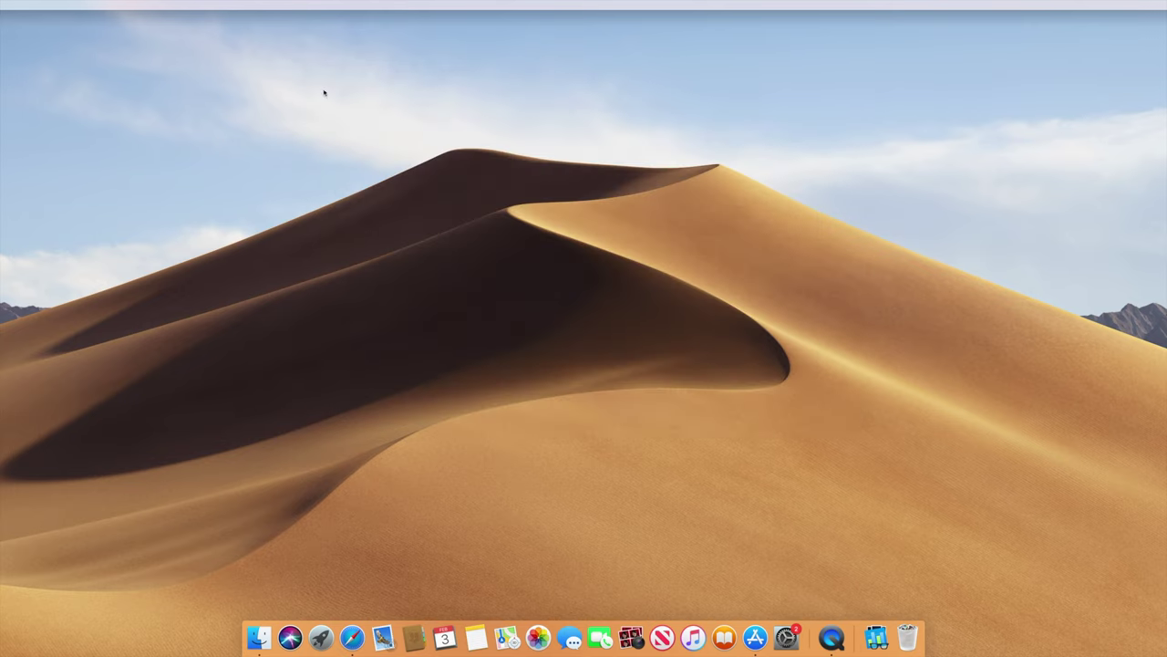
Open the Software Update pane in System Preferences.
click(787, 636)
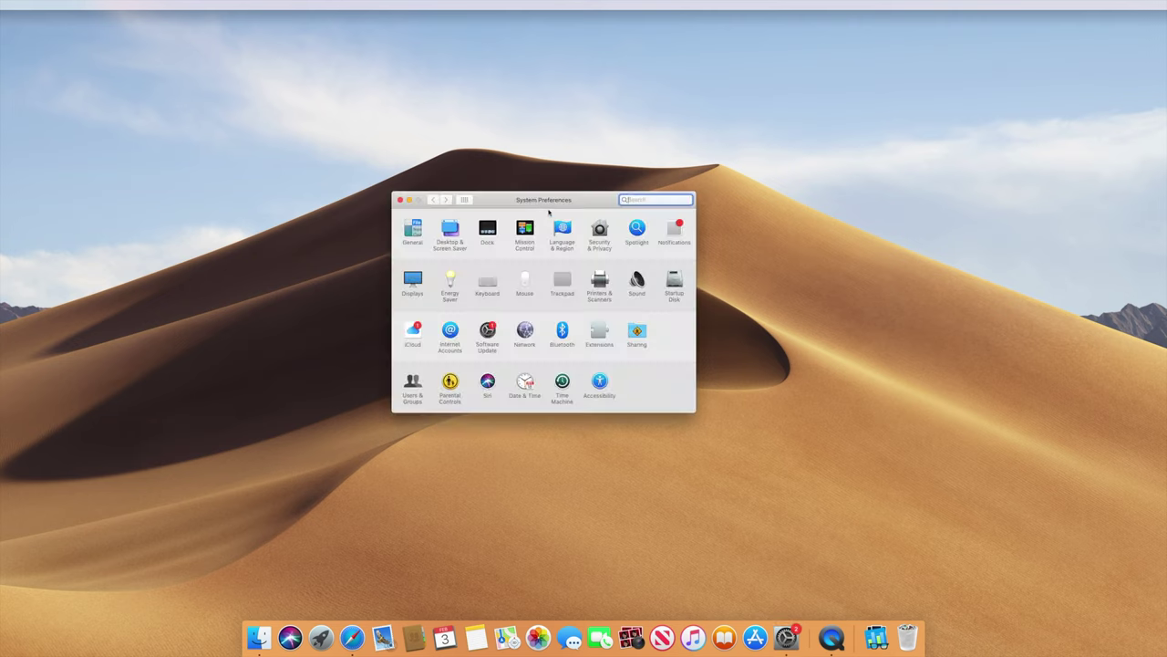
click(500, 331)
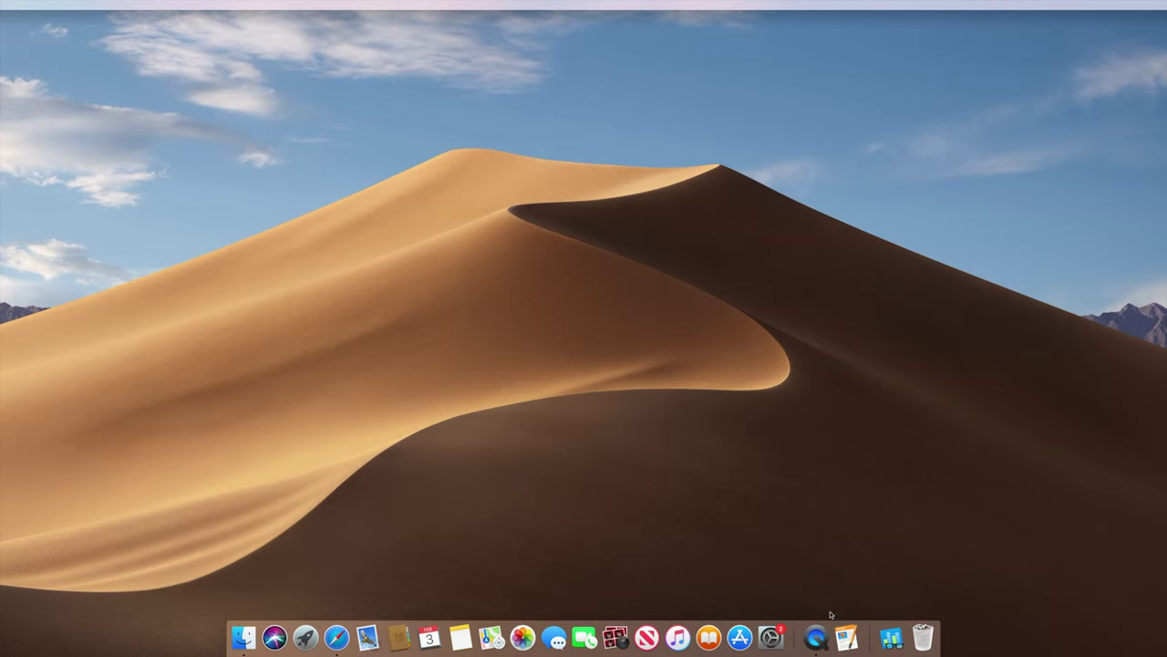
In Desktop & Screen Saver, try the Mojave picture as Light (Still) and Dark (Still), and set it back to Dynamic.
click(771, 637)
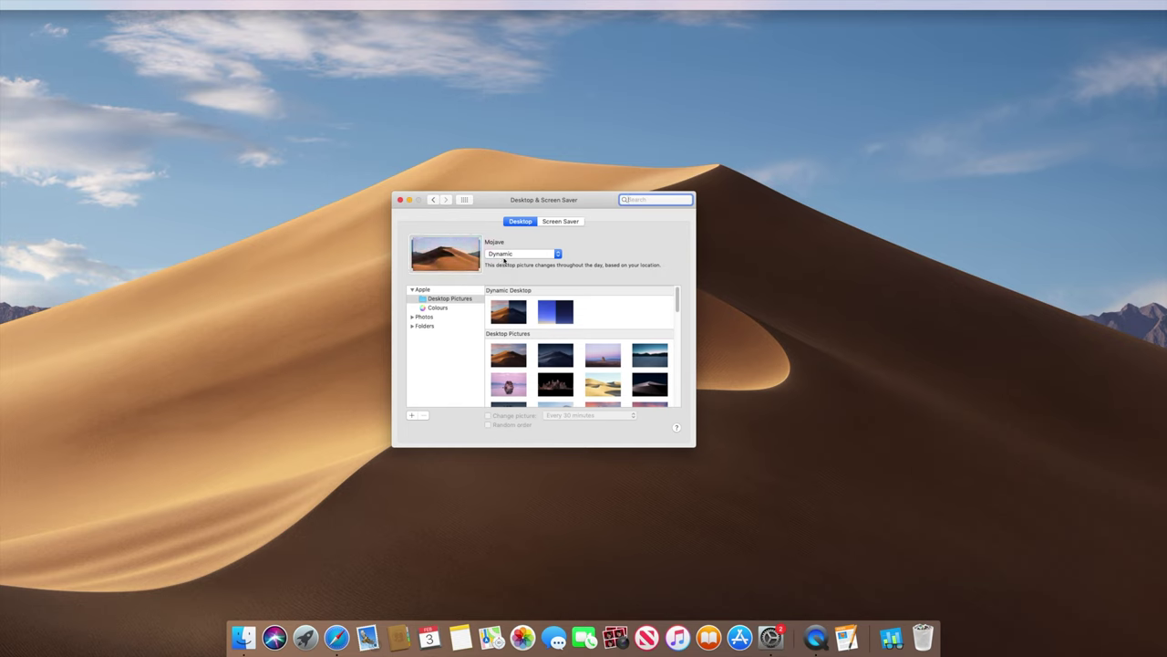
click(503, 255)
click(504, 262)
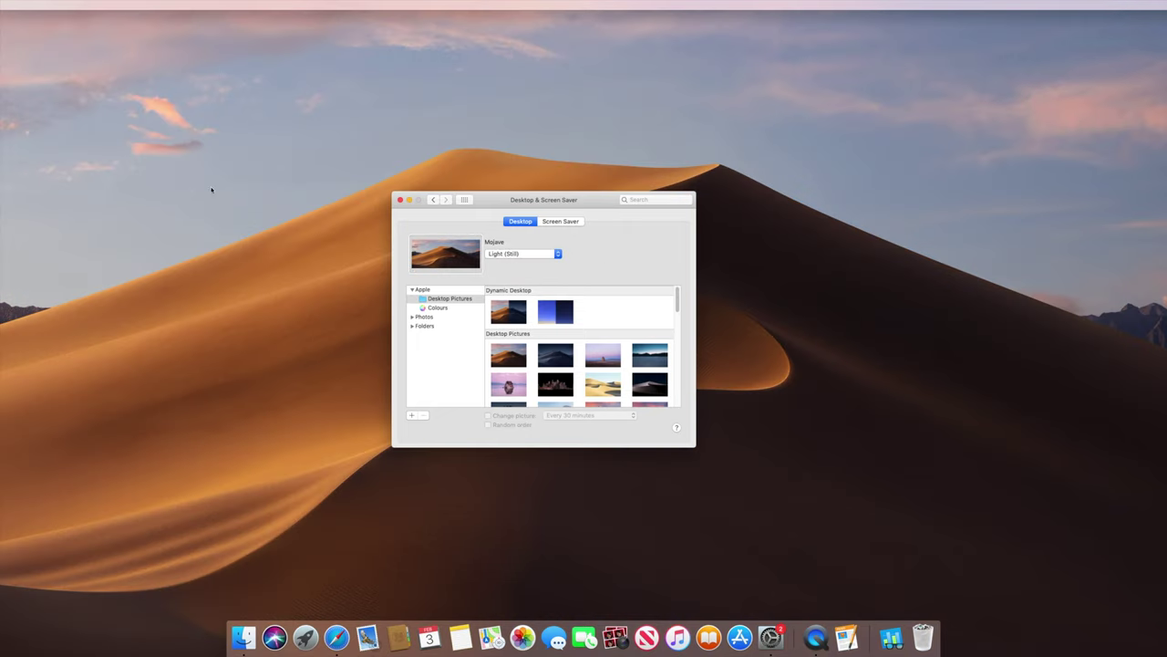
click(524, 253)
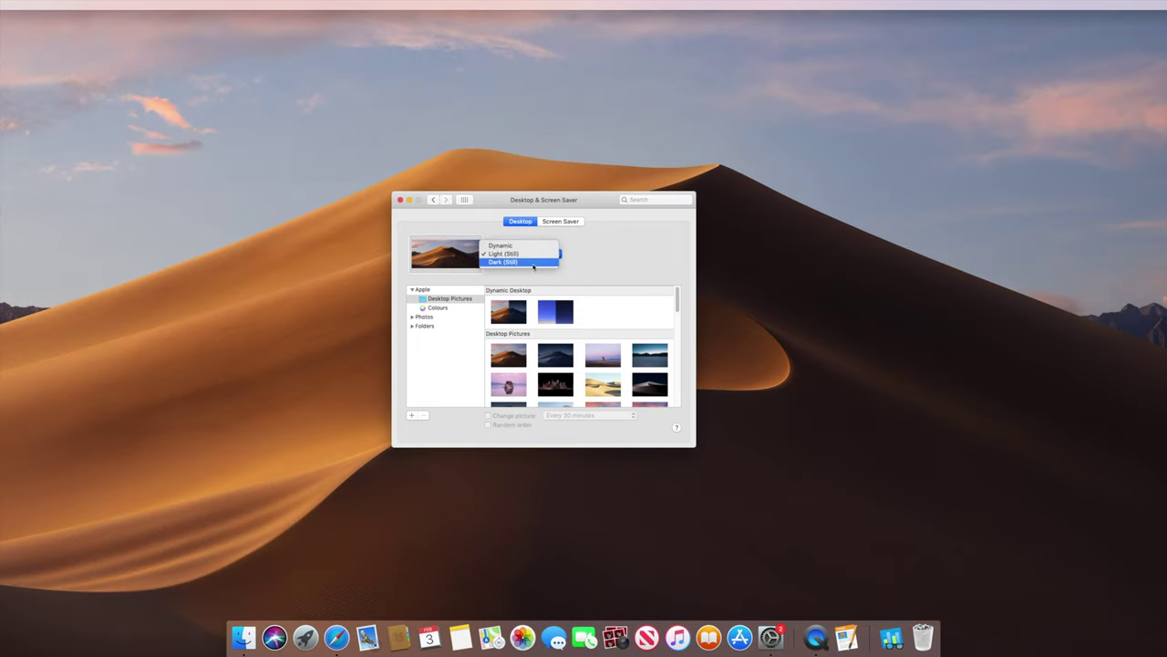
click(515, 263)
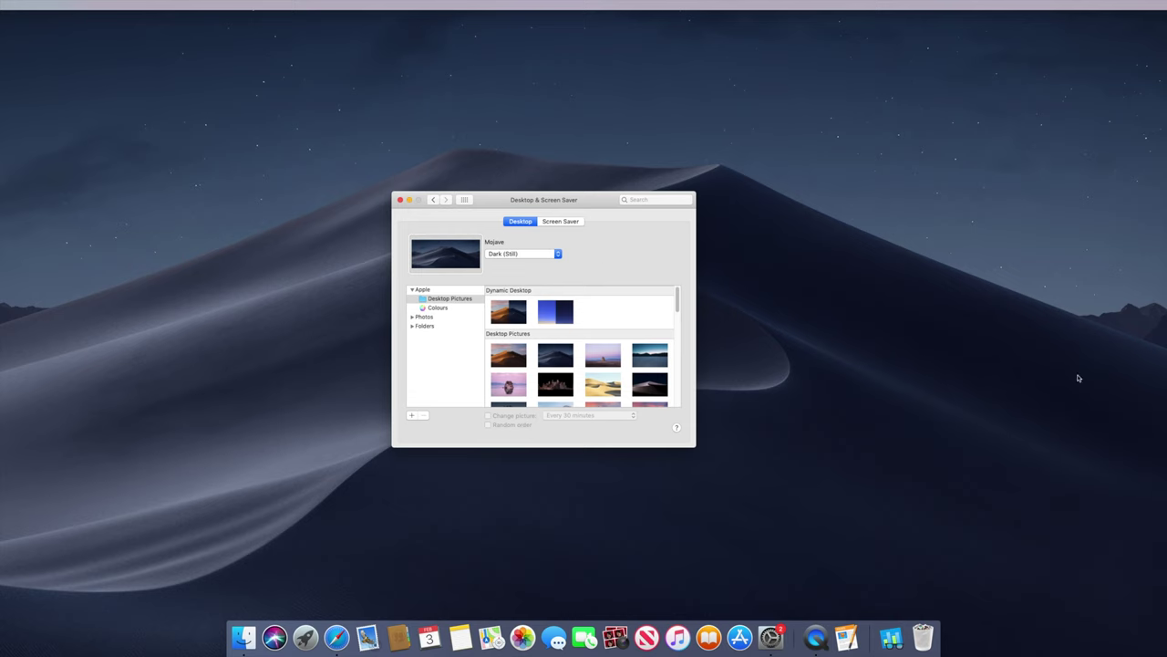
click(522, 254)
click(511, 237)
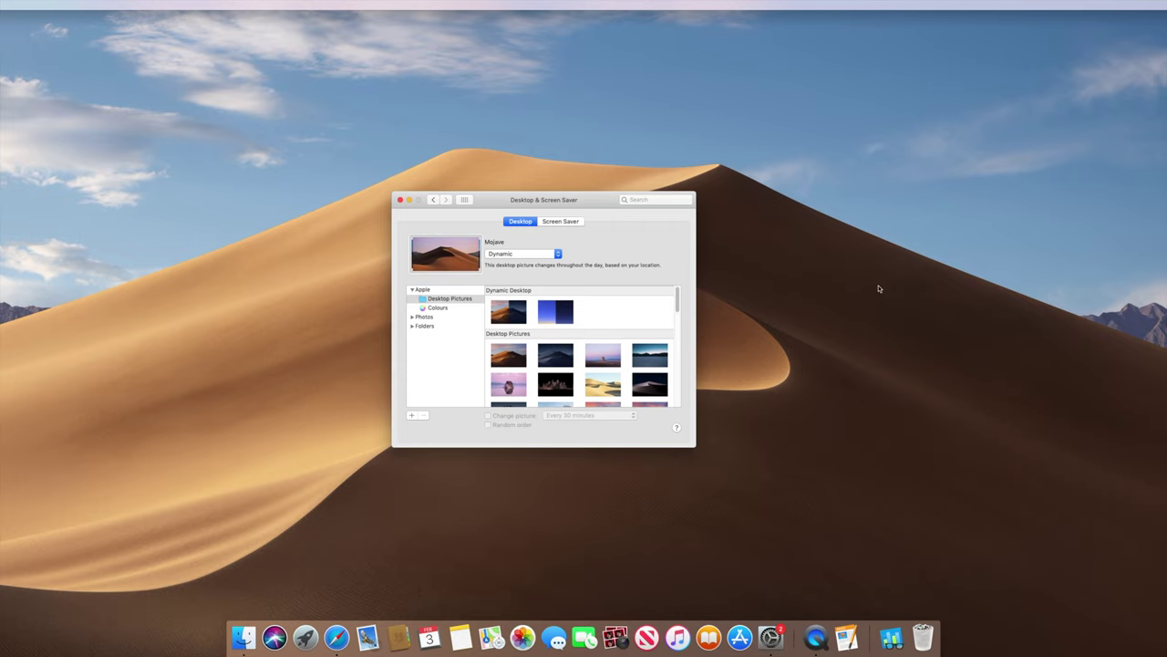
Try the Solar Gradients dynamic desktop, switch back to the dynamic Mojave picture, and return to the System Preferences overview.
click(549, 316)
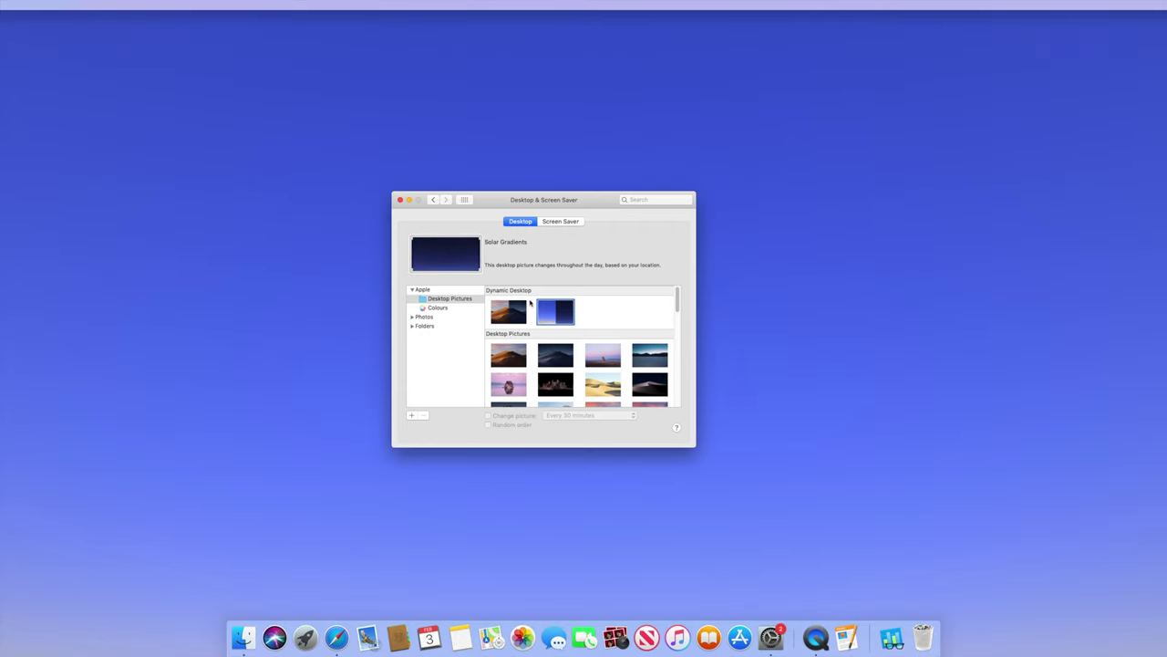
click(515, 312)
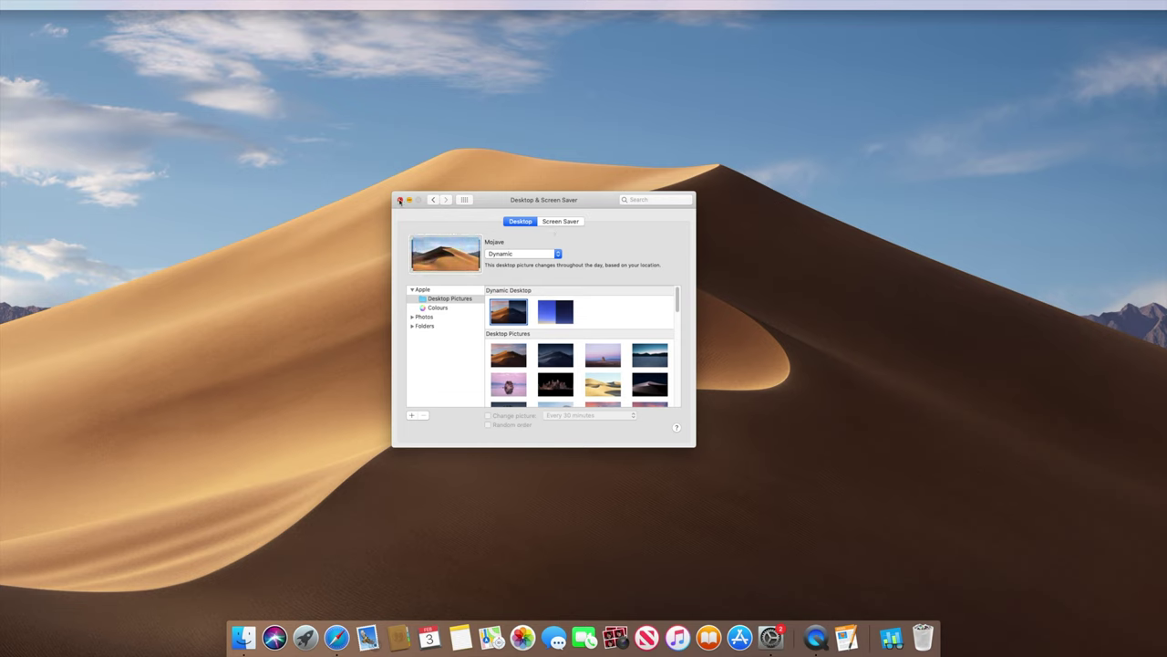
click(464, 199)
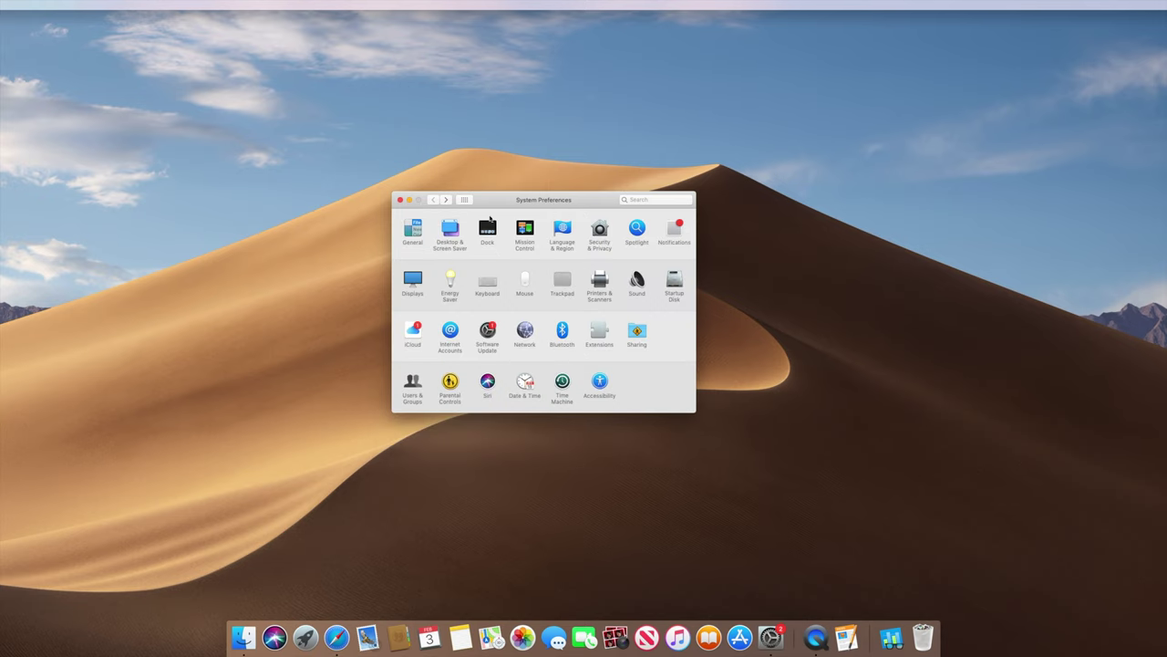
Open the Dock settings and turn off showing recent applications in the Dock.
click(488, 232)
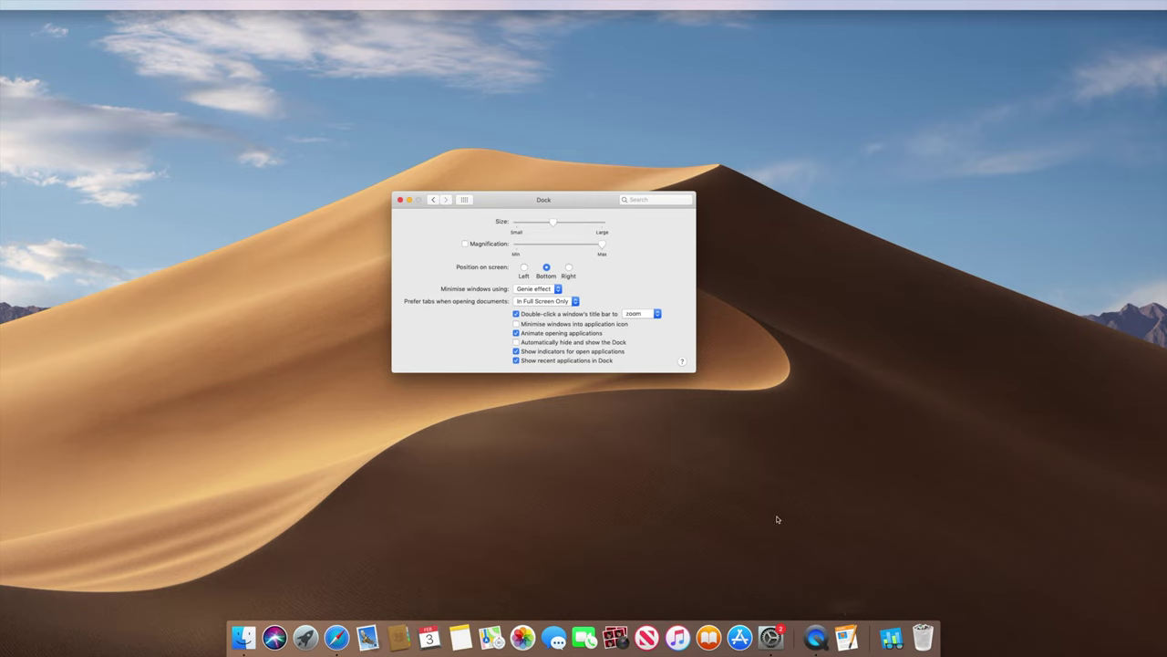
click(516, 360)
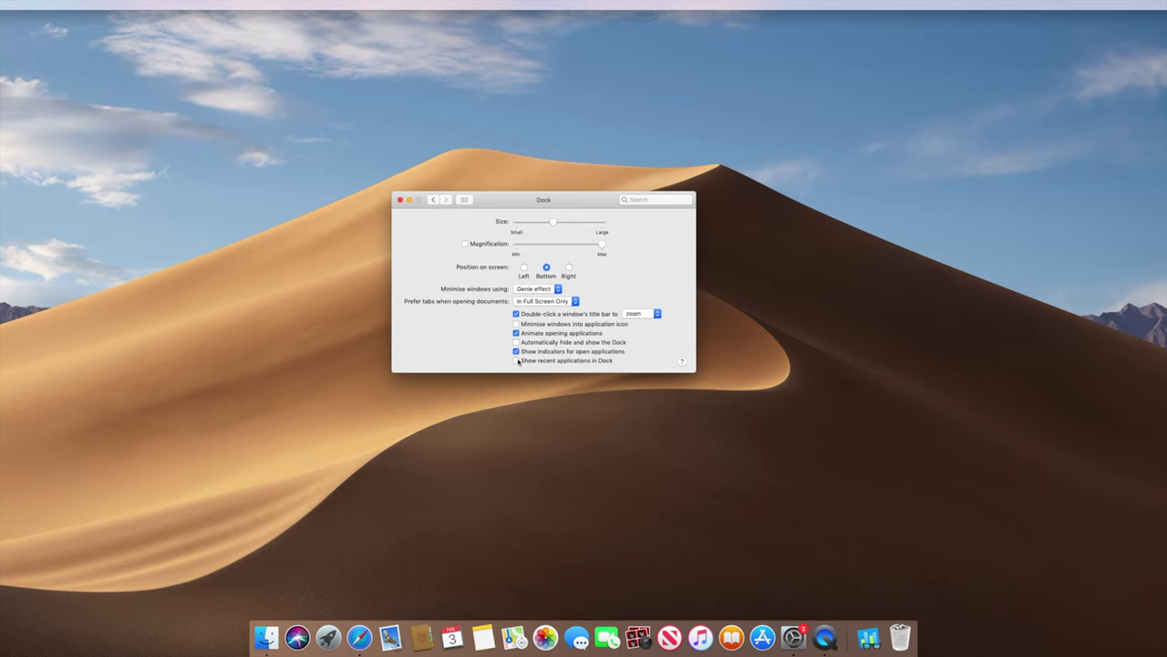